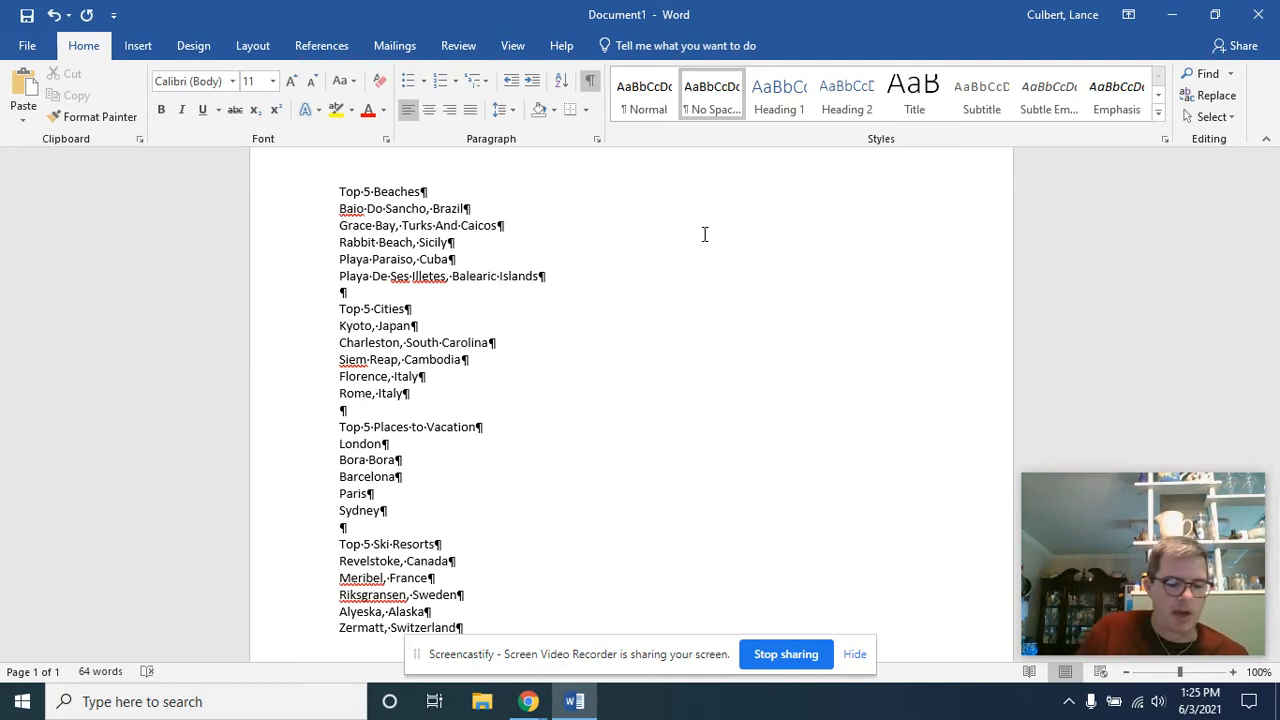
Save the new document in the Documents folder under the file name VACATION
{"action": "left_click", "coordinate": [26, 15]}
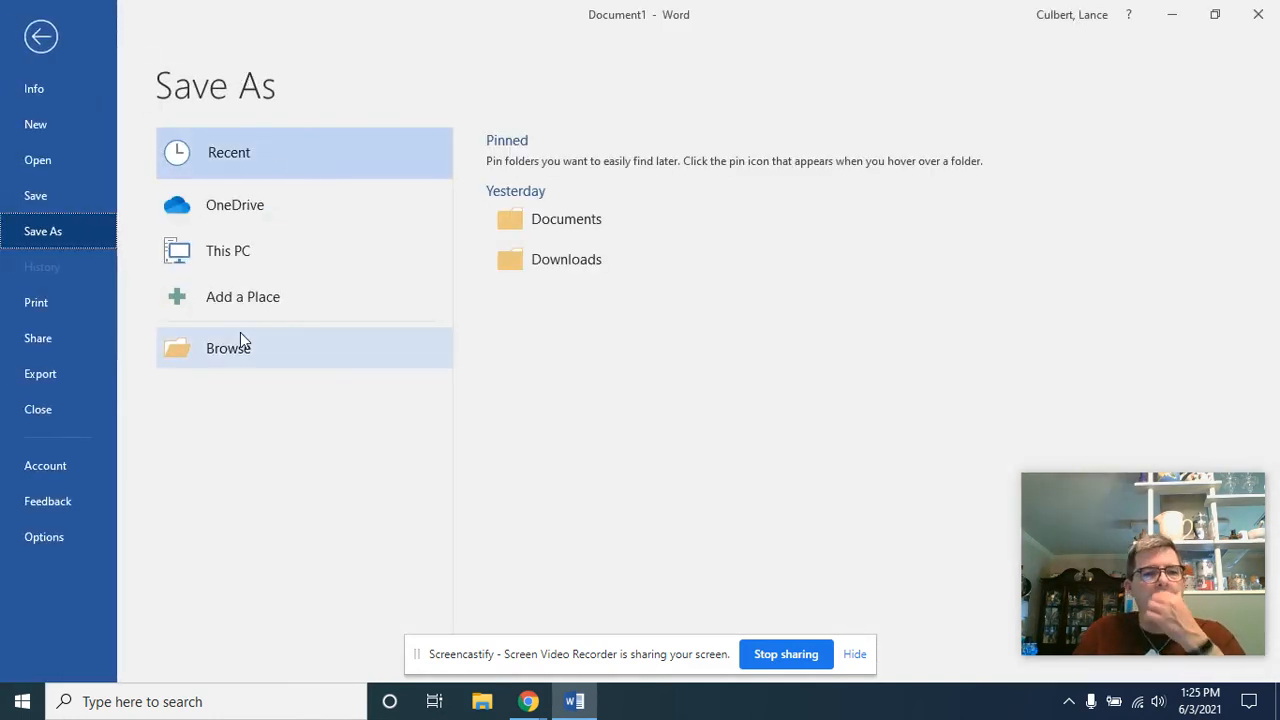
{"action": "left_click", "coordinate": [240, 340]}
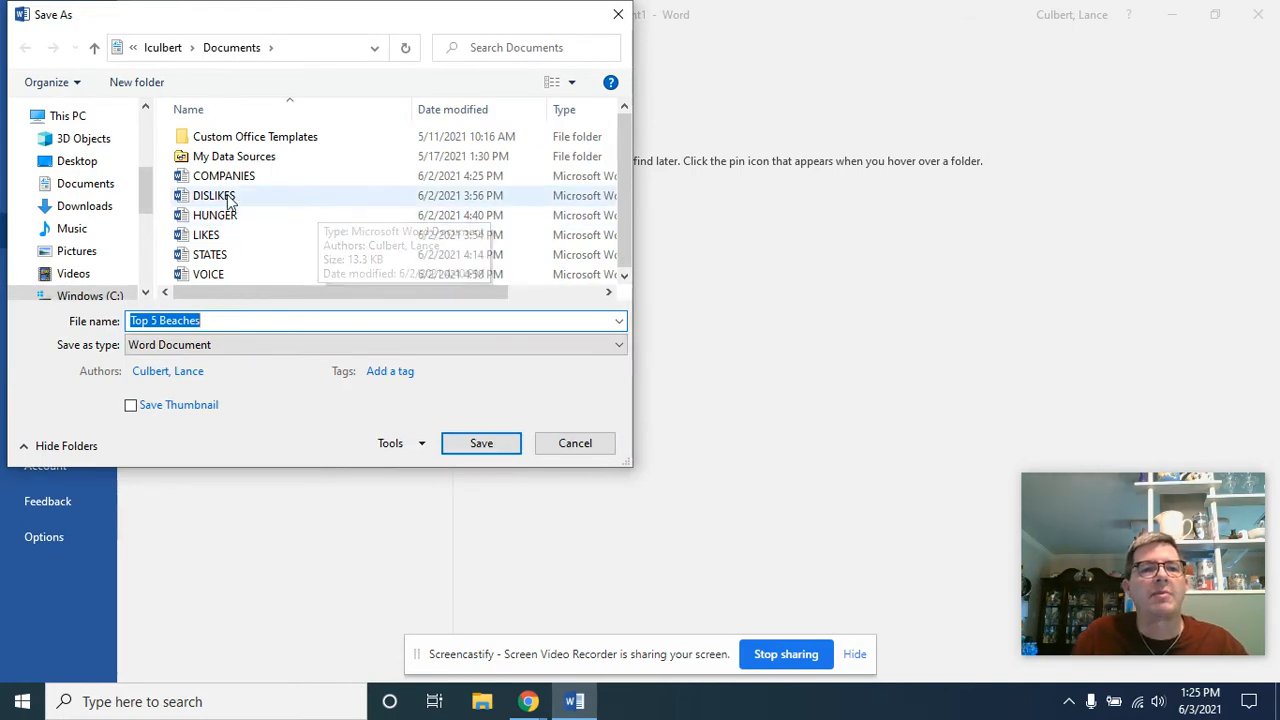
{"action": "left_click", "coordinate": [93, 190]}
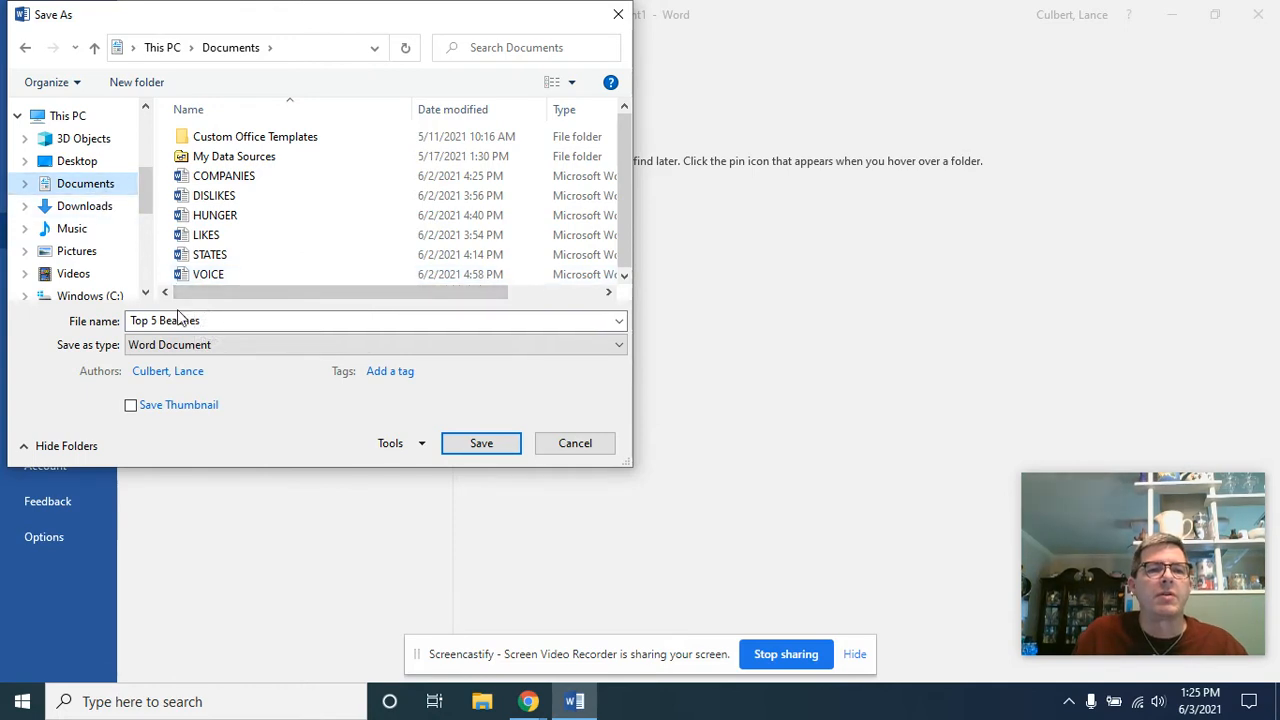
{"action": "left_click_drag", "start_coordinate": [220, 320], "coordinate": [40, 320]}
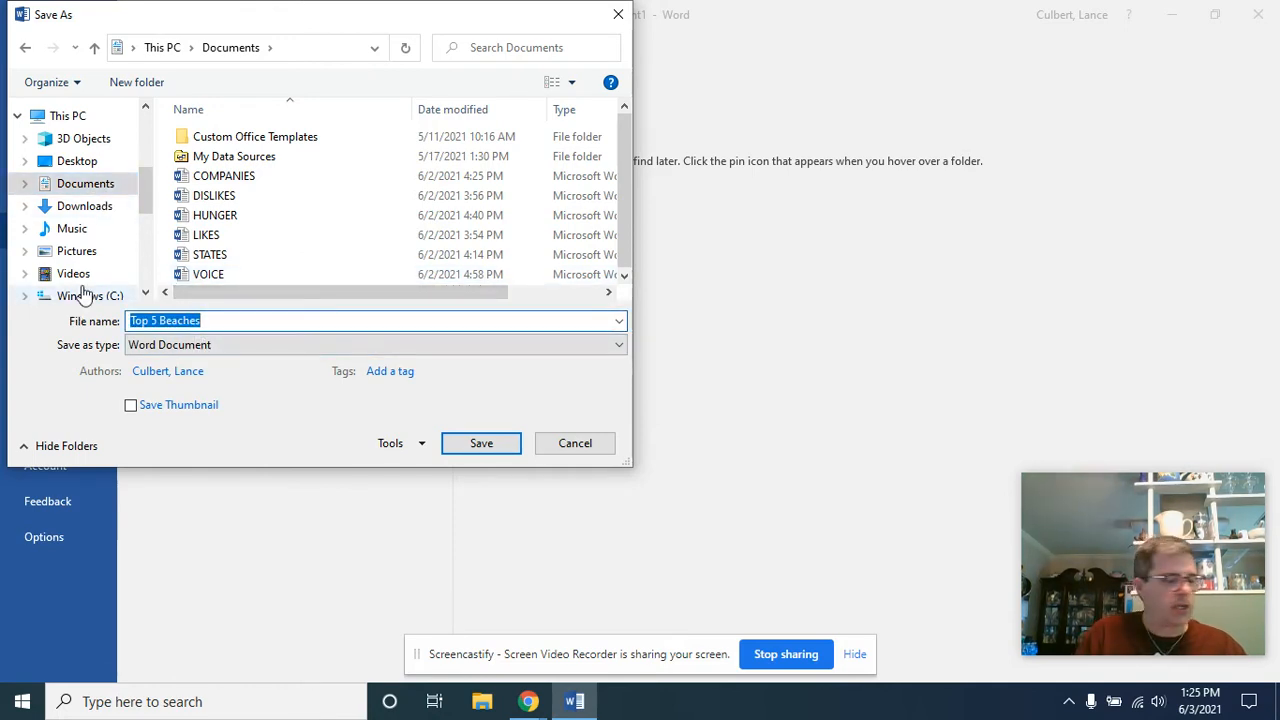
{"action": "type", "text": "VACATION"}
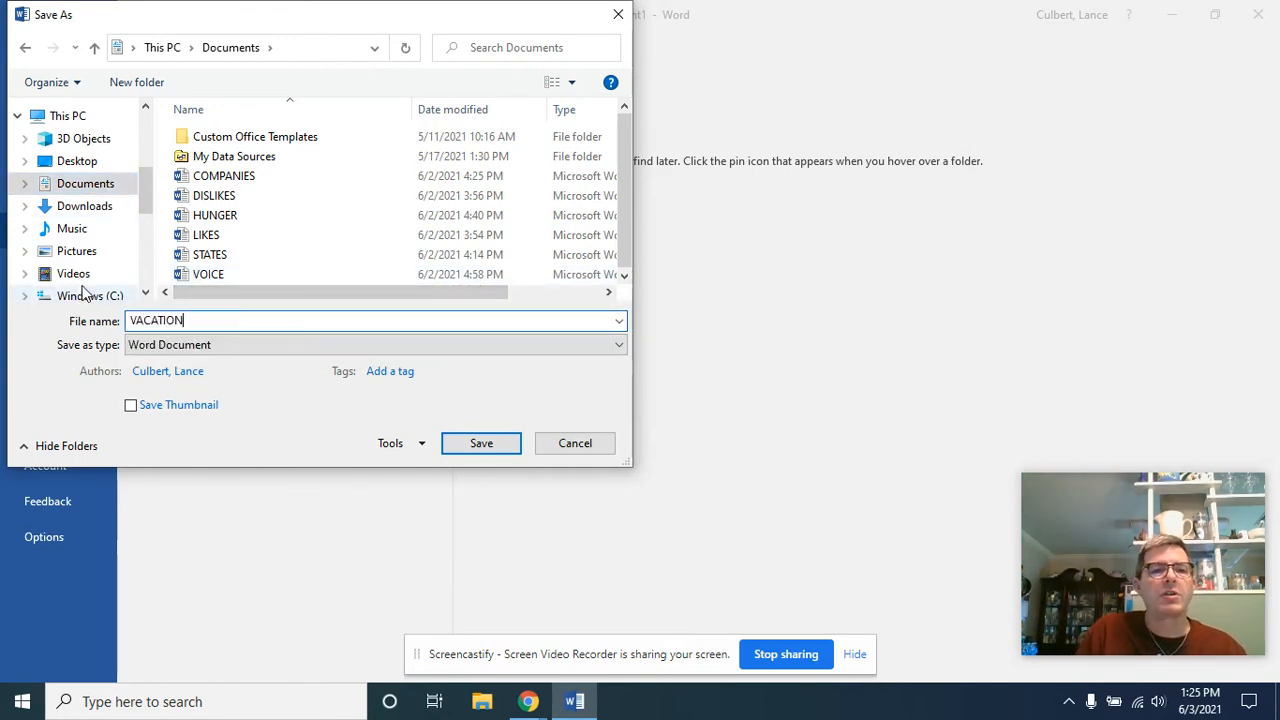
{"action": "key", "text": "Return"}
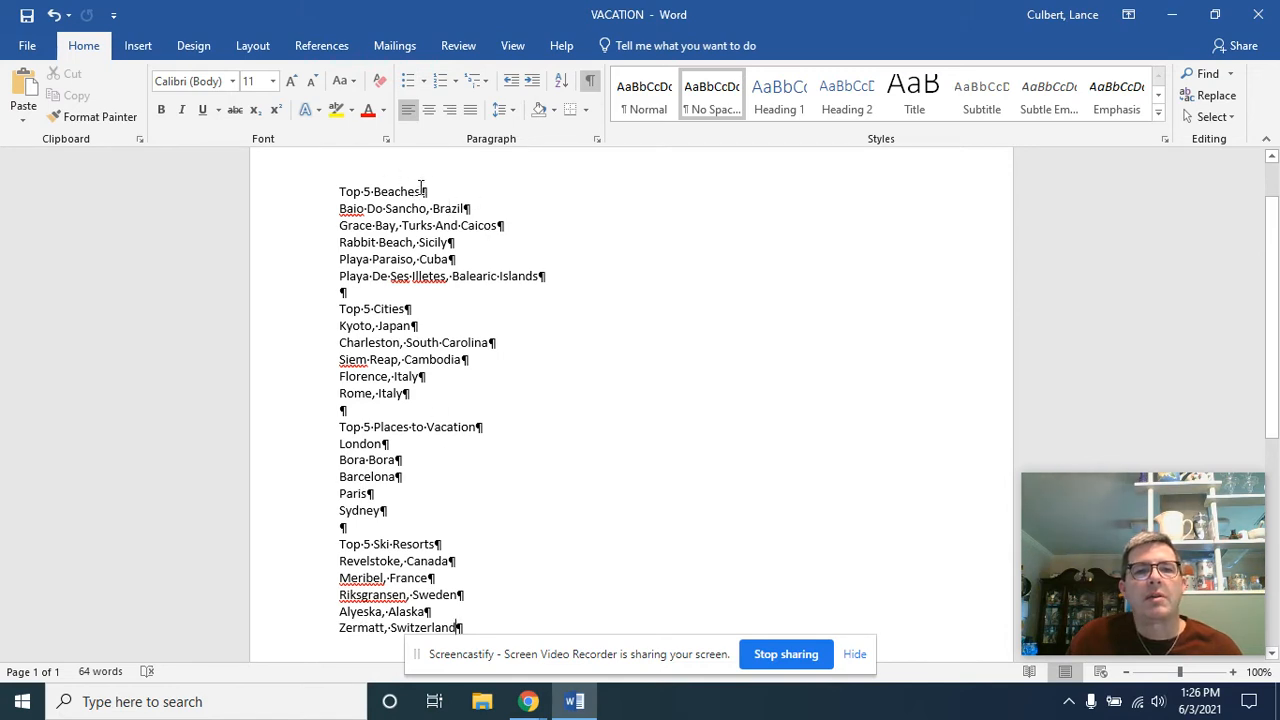
Add the author's full name and "5.9 Taking a Vacation" on separate lines above "Top 5 Beaches", followed by a blank line
{"action": "left_click_drag", "start_coordinate": [421, 190], "coordinate": [435, 189]}
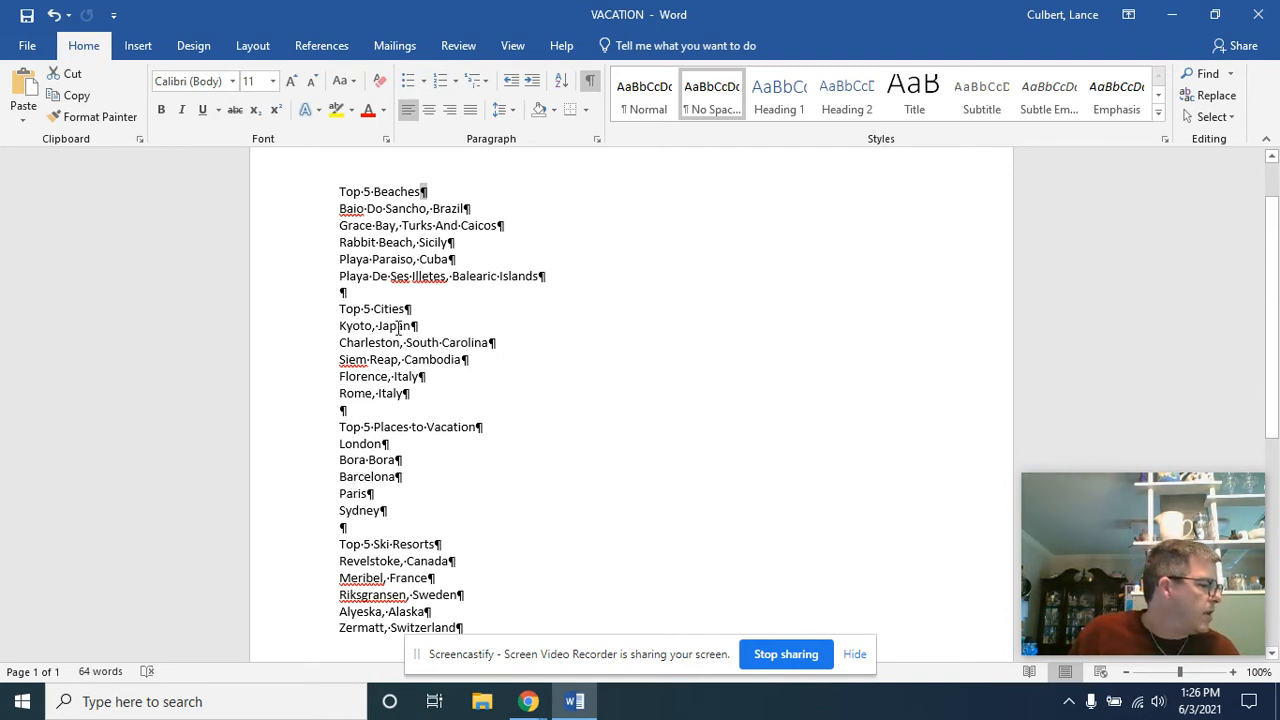
{"action": "left_click", "coordinate": [342, 193]}
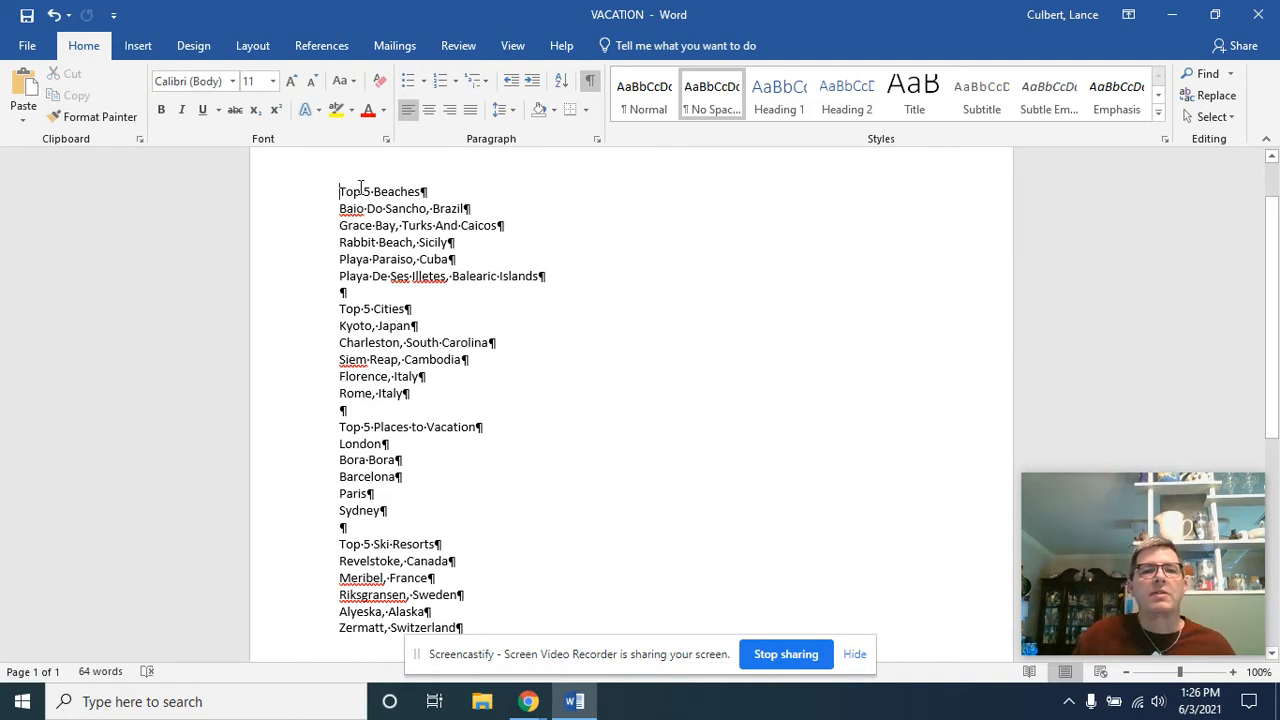
{"action": "key", "text": "Return"}
{"action": "type", "text": "Lance Cu"}
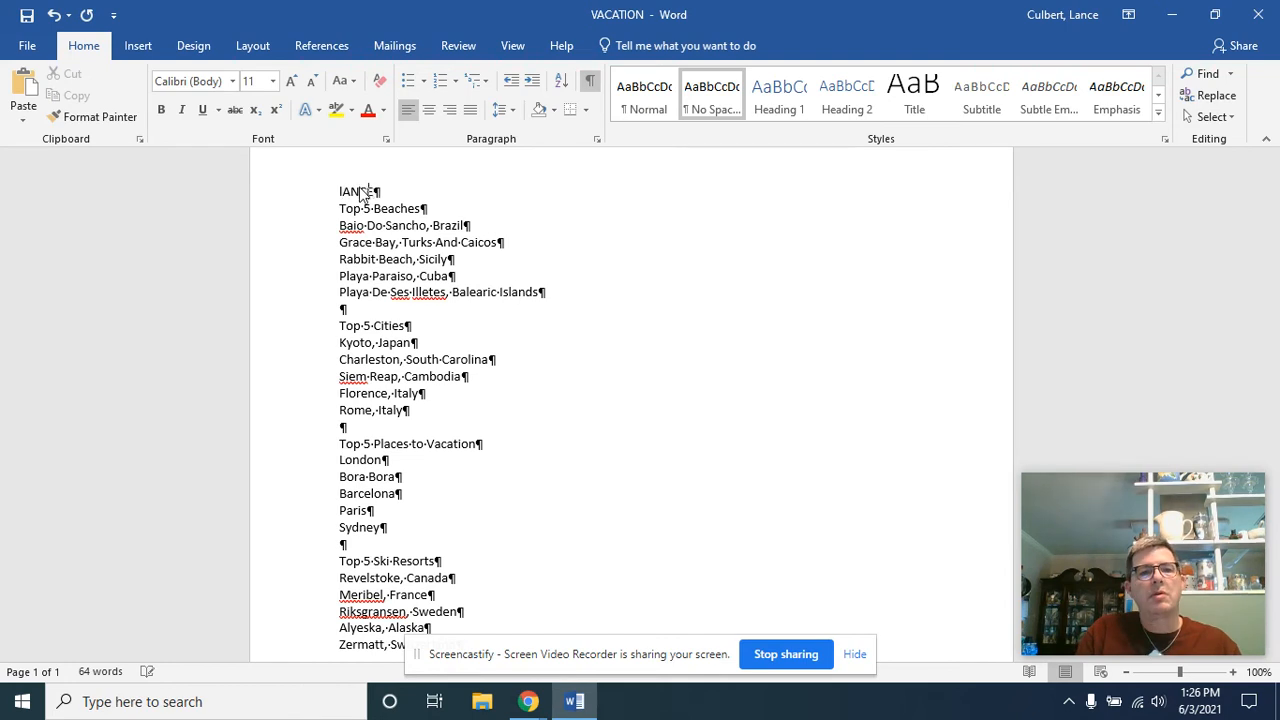
{"action": "type", "text": "lbert"}
{"action": "key", "text": "Return"}
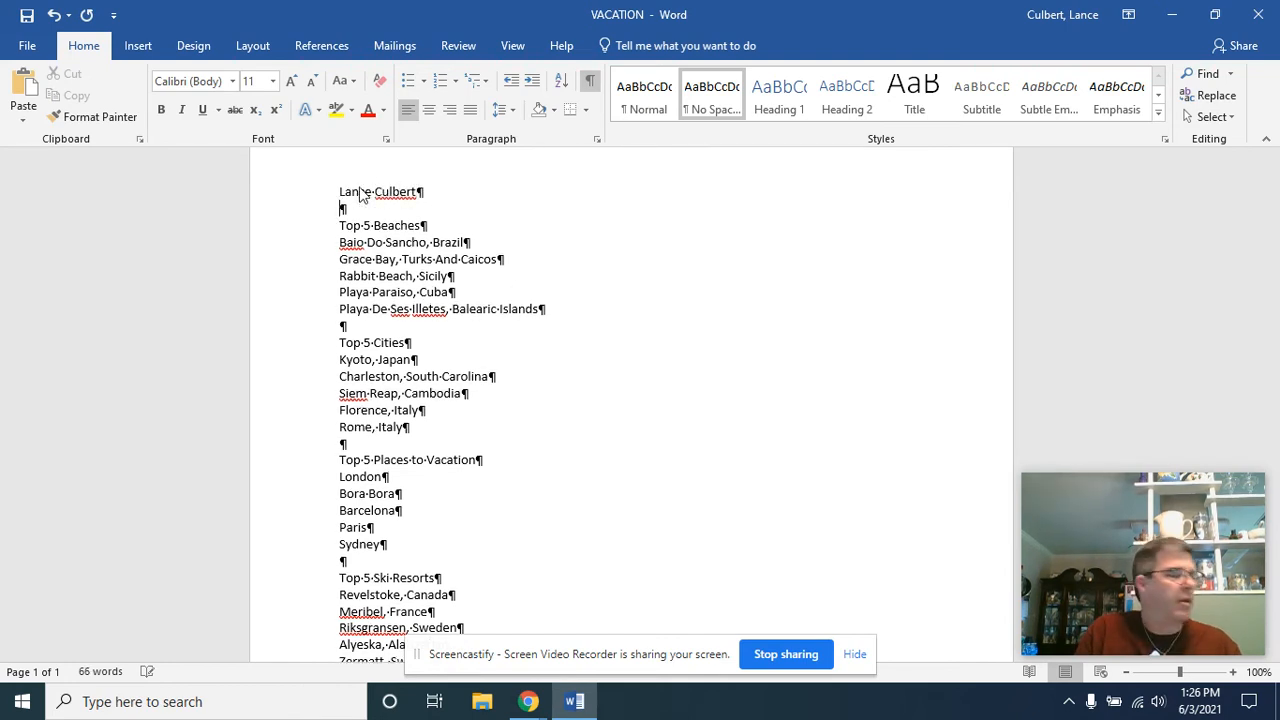
{"action": "type", "text": "S"}
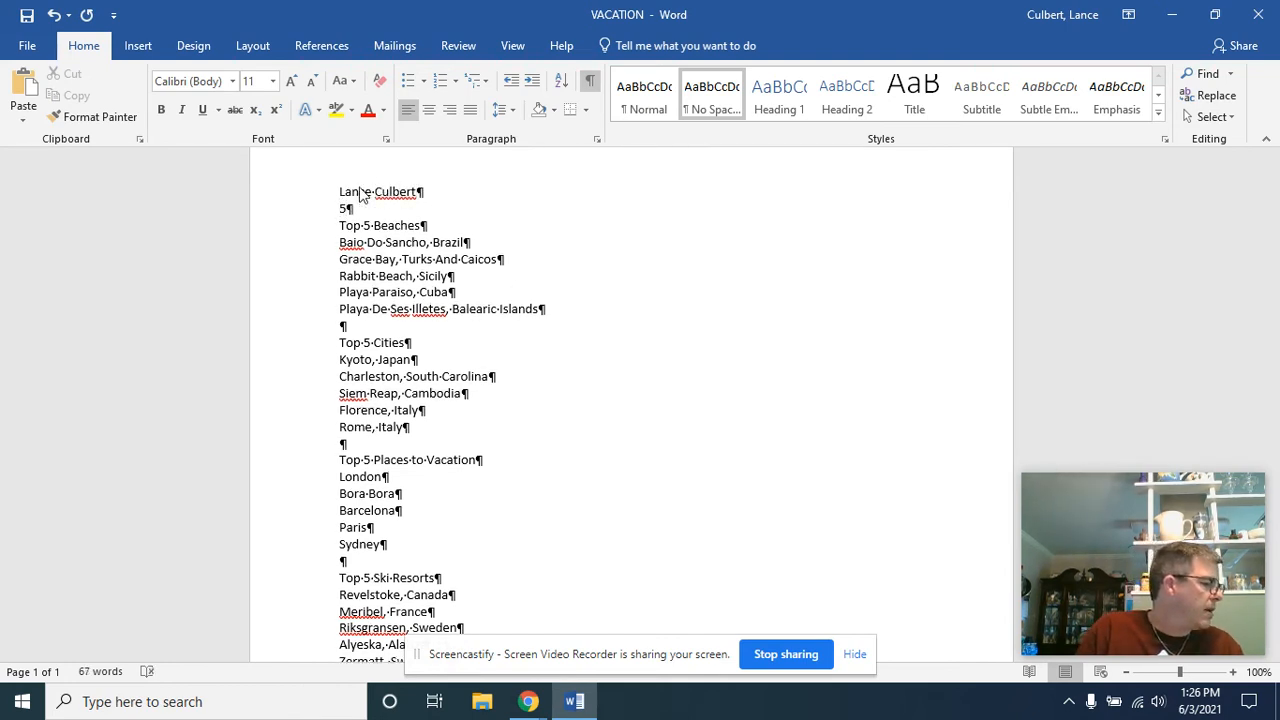
{"action": "type", "text": ".9 Taking a"}
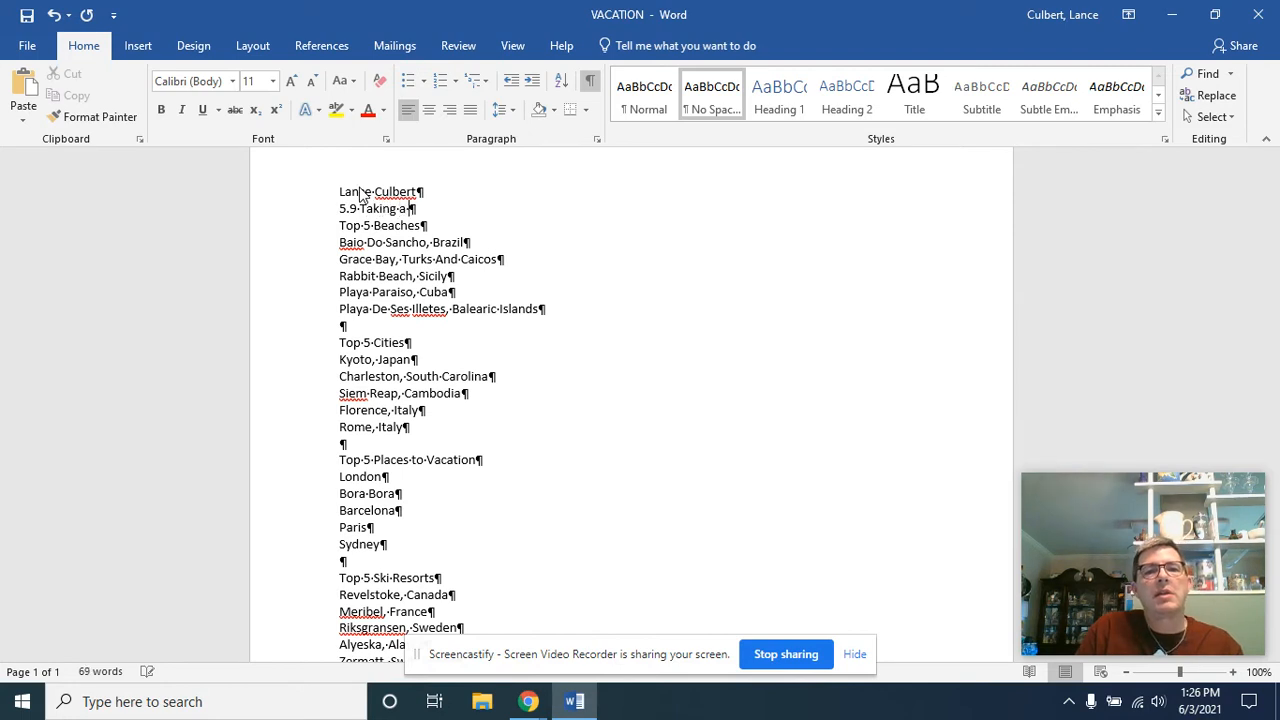
{"action": "type", "text": " Vacation"}
{"action": "key", "text": "Return"}
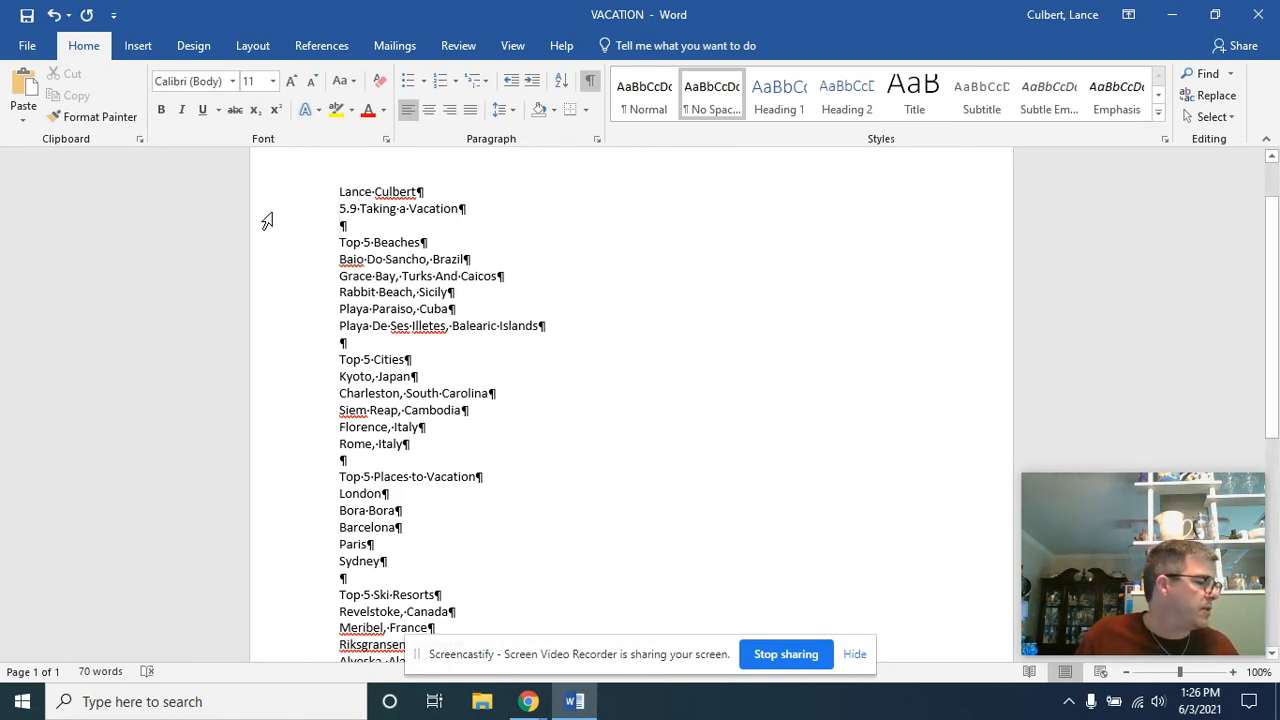
Center the "Top 5 Beaches" heading and format it in bold Arial, size 16
{"action": "left_click", "coordinate": [347, 242]}
{"action": "left_click", "coordinate": [428, 112]}
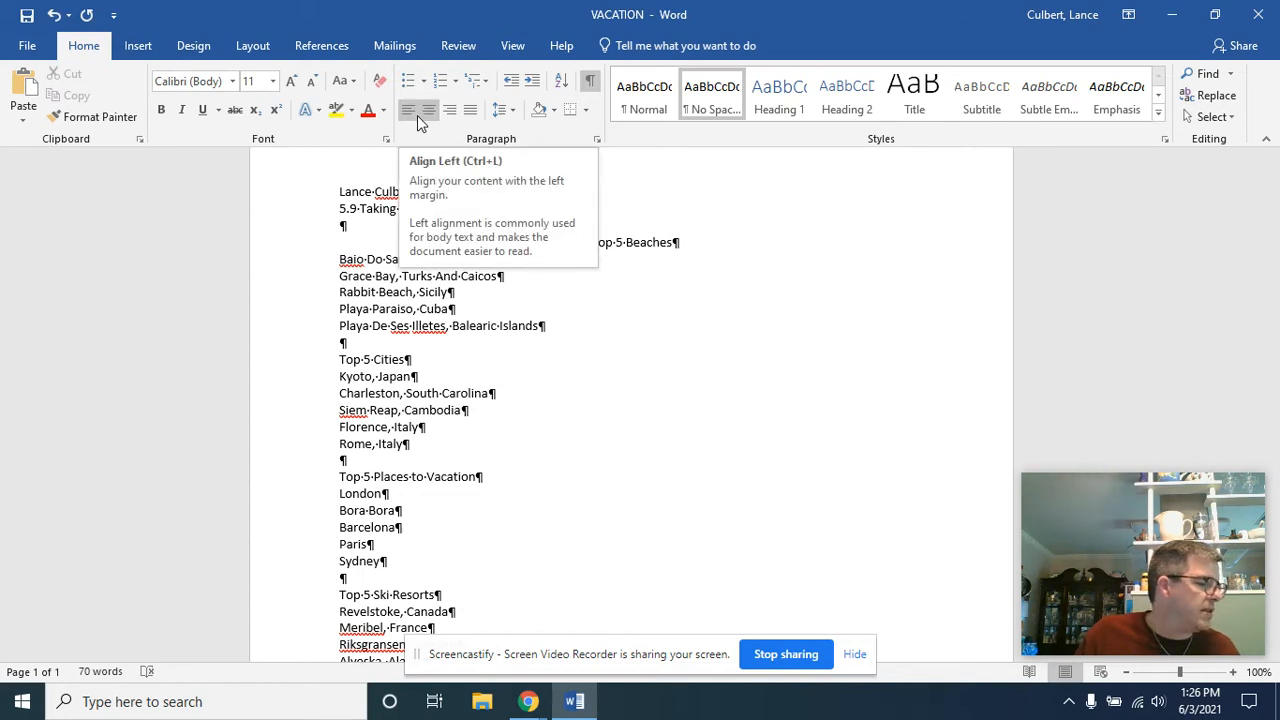
{"action": "left_click", "coordinate": [289, 247]}
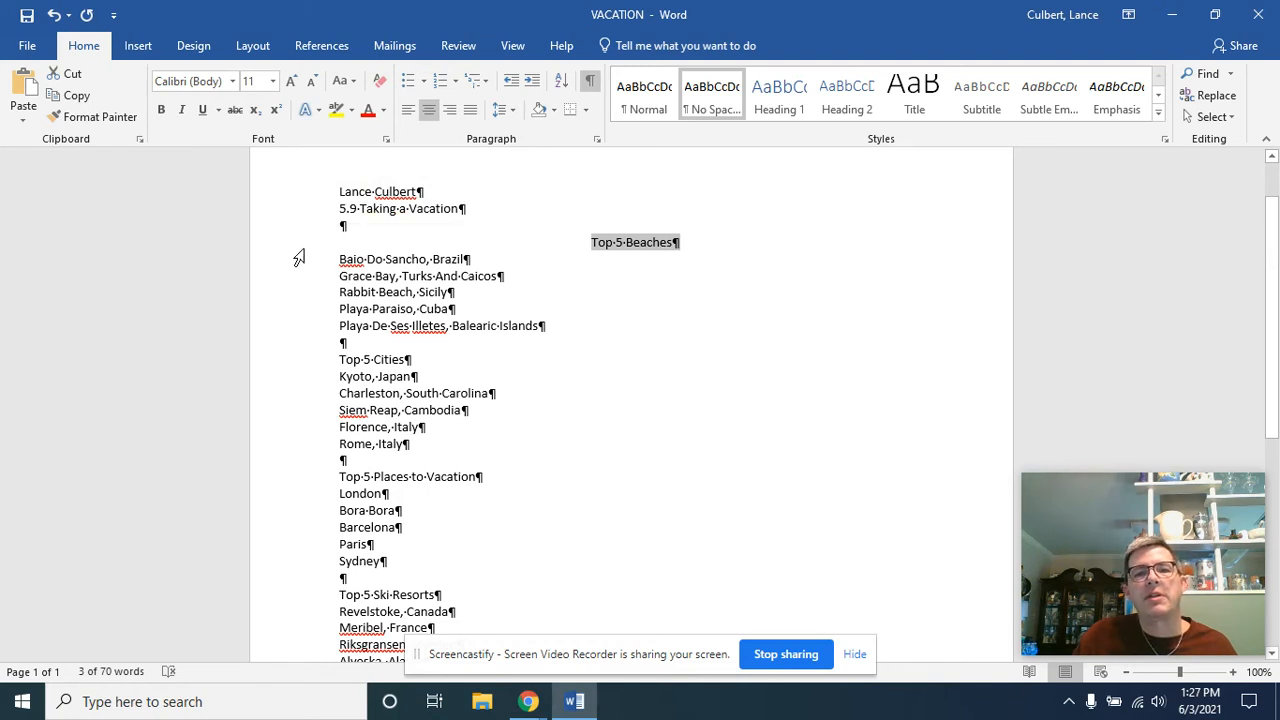
{"action": "left_click", "coordinate": [214, 82]}
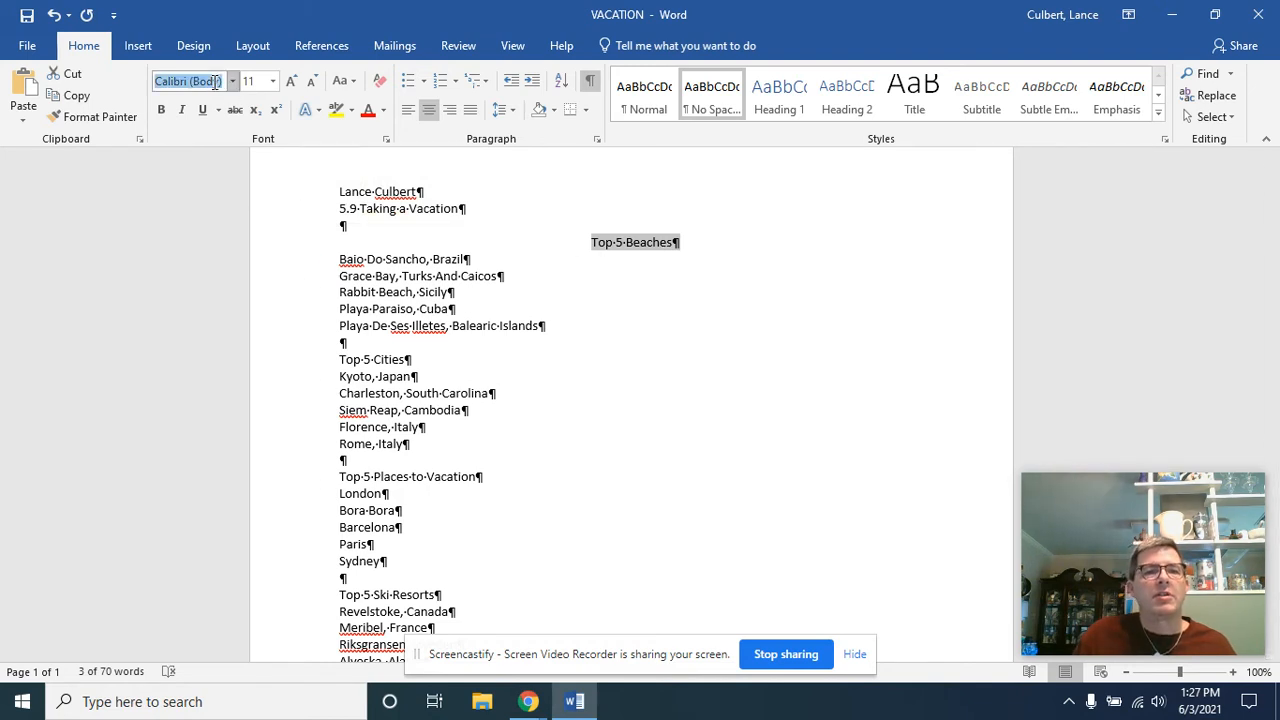
{"action": "type", "text": "Arial"}
{"action": "key", "text": "Tab"}
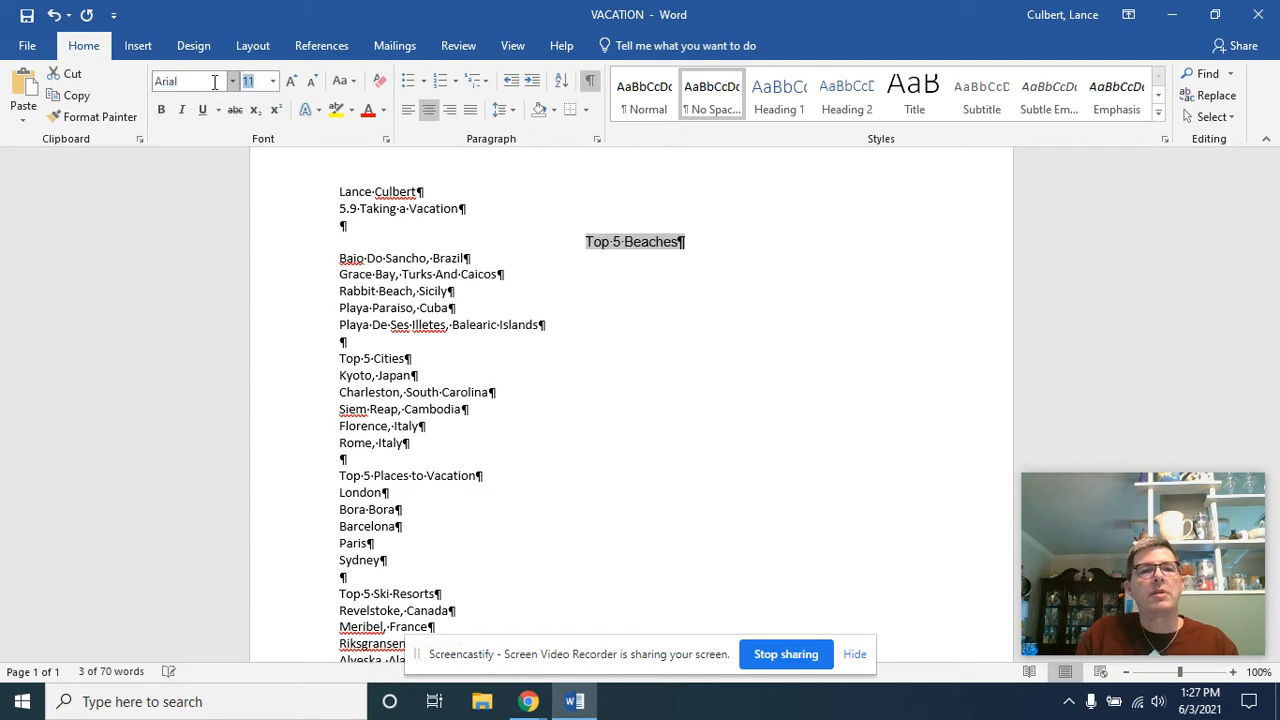
{"action": "type", "text": "16"}
{"action": "key", "text": "Return"}
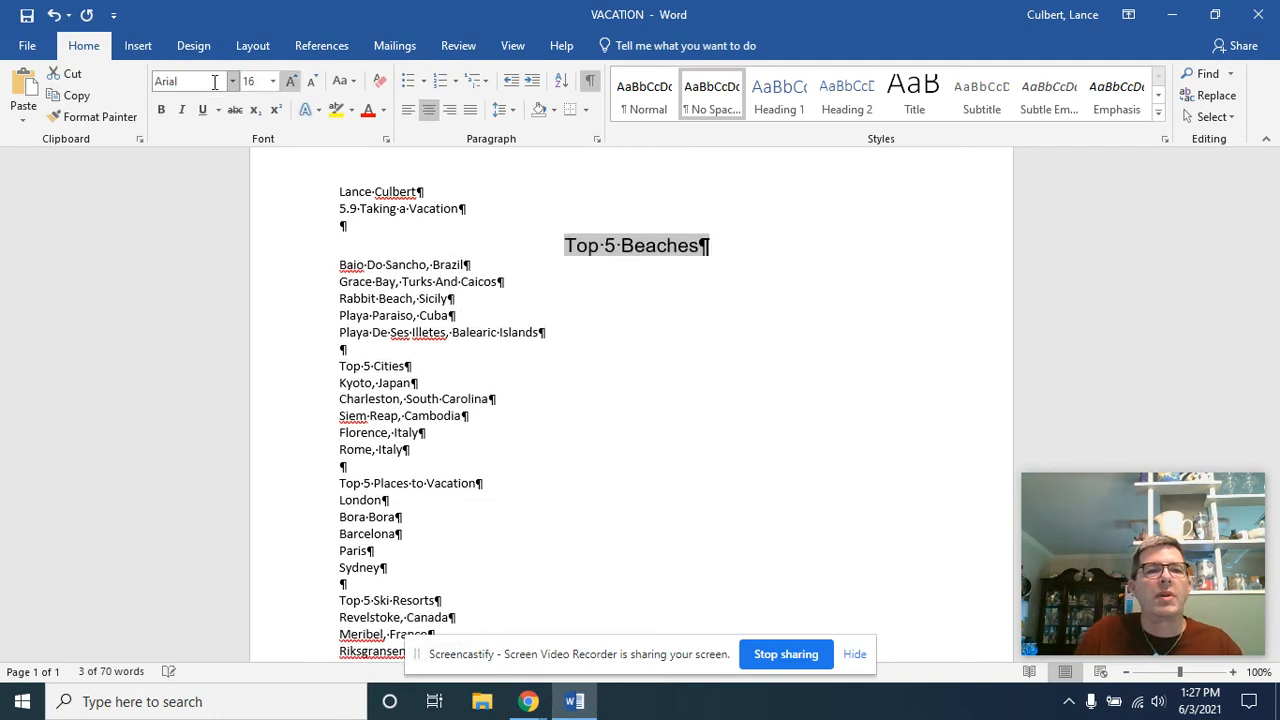
{"action": "left_click", "coordinate": [160, 110]}
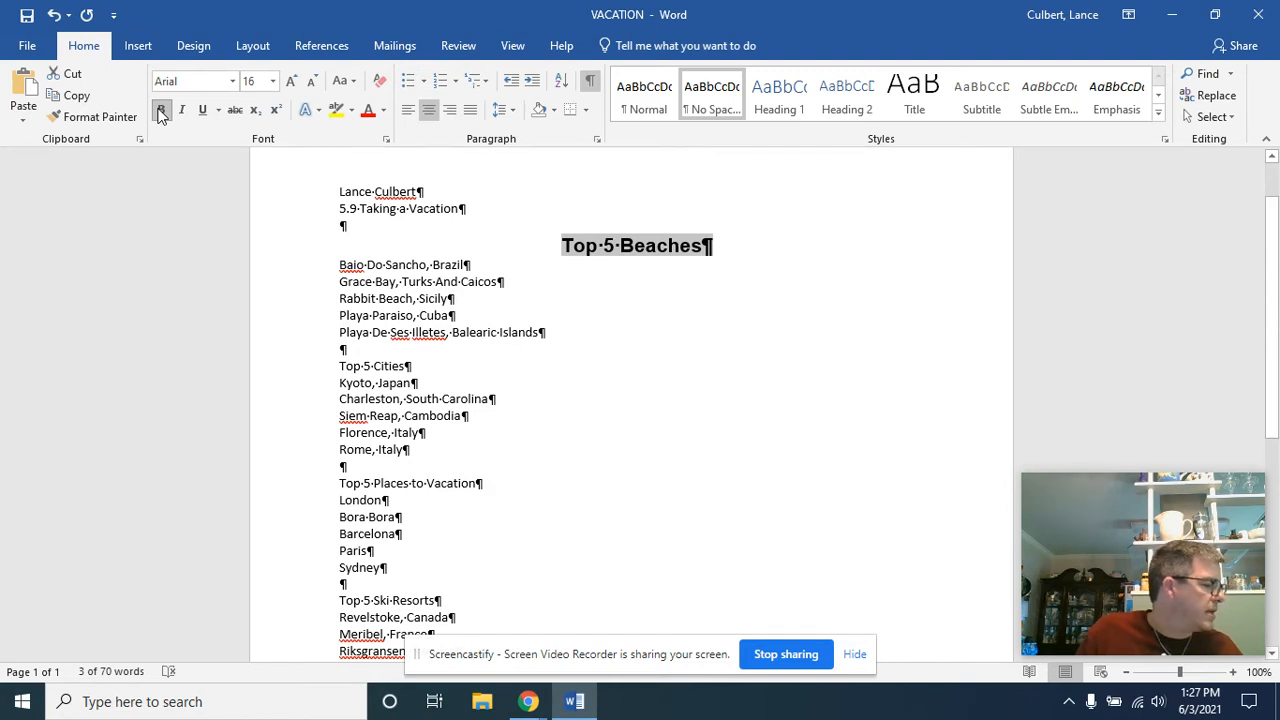
Center the "Top 5 Cities" heading and format it in bold Comic Sans MS, size 18
{"action": "left_click", "coordinate": [304, 377]}
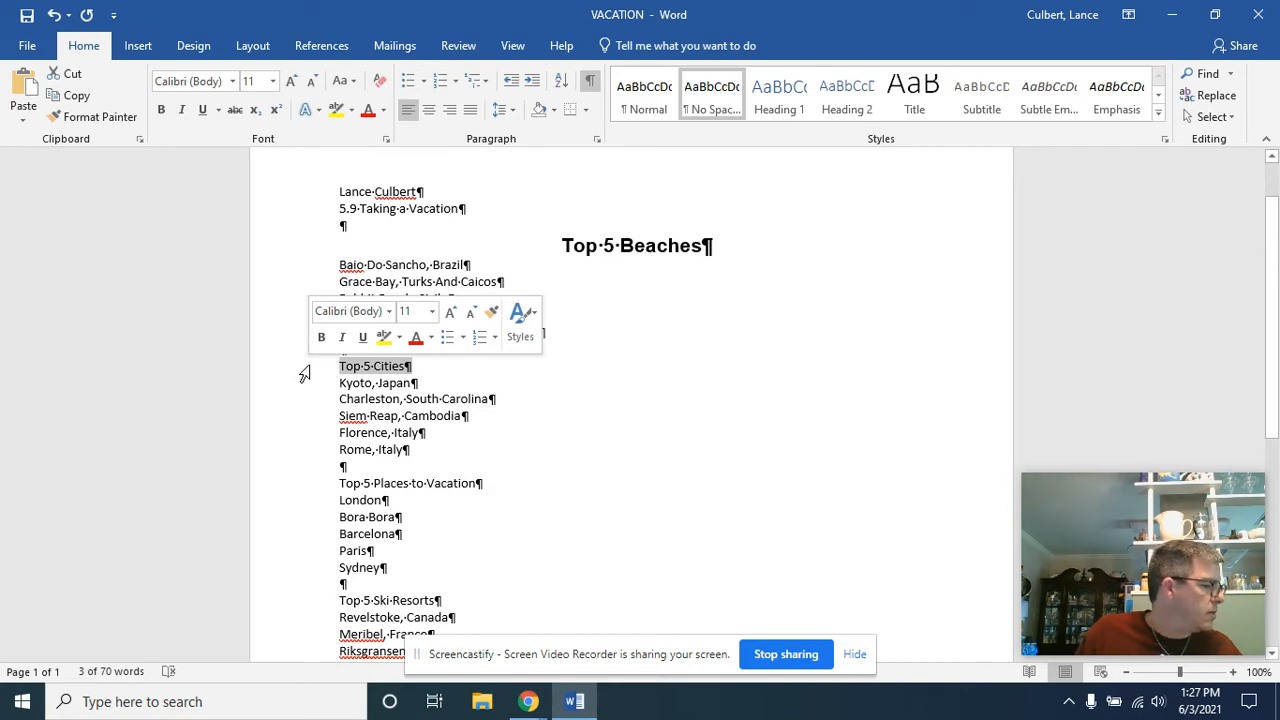
{"action": "left_click", "coordinate": [429, 111]}
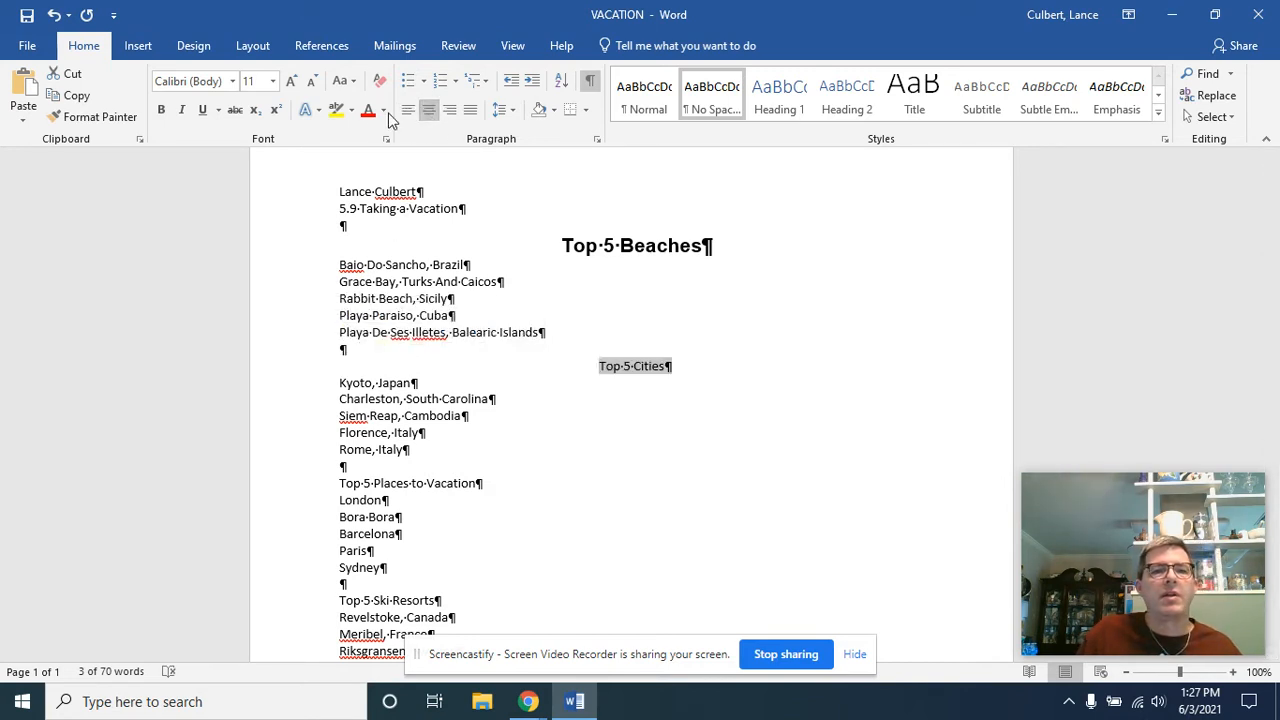
{"action": "left_click", "coordinate": [210, 80]}
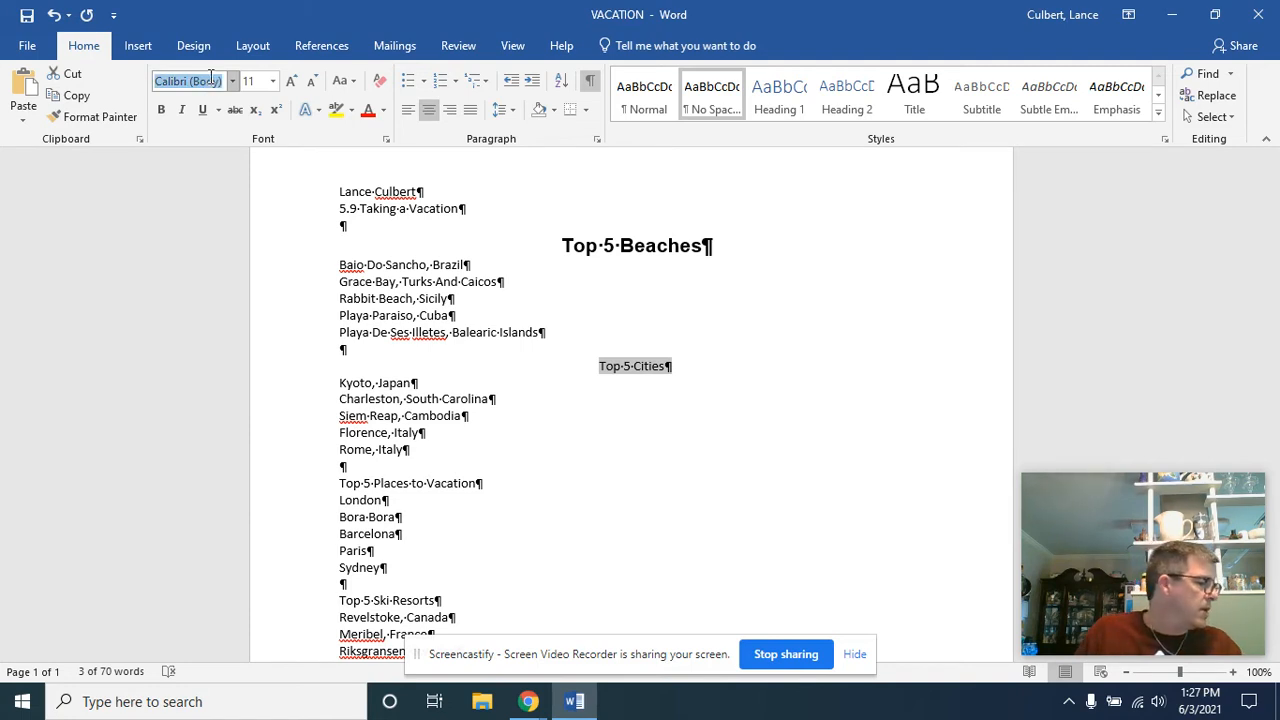
{"action": "type", "text": "Comic Sans M"}
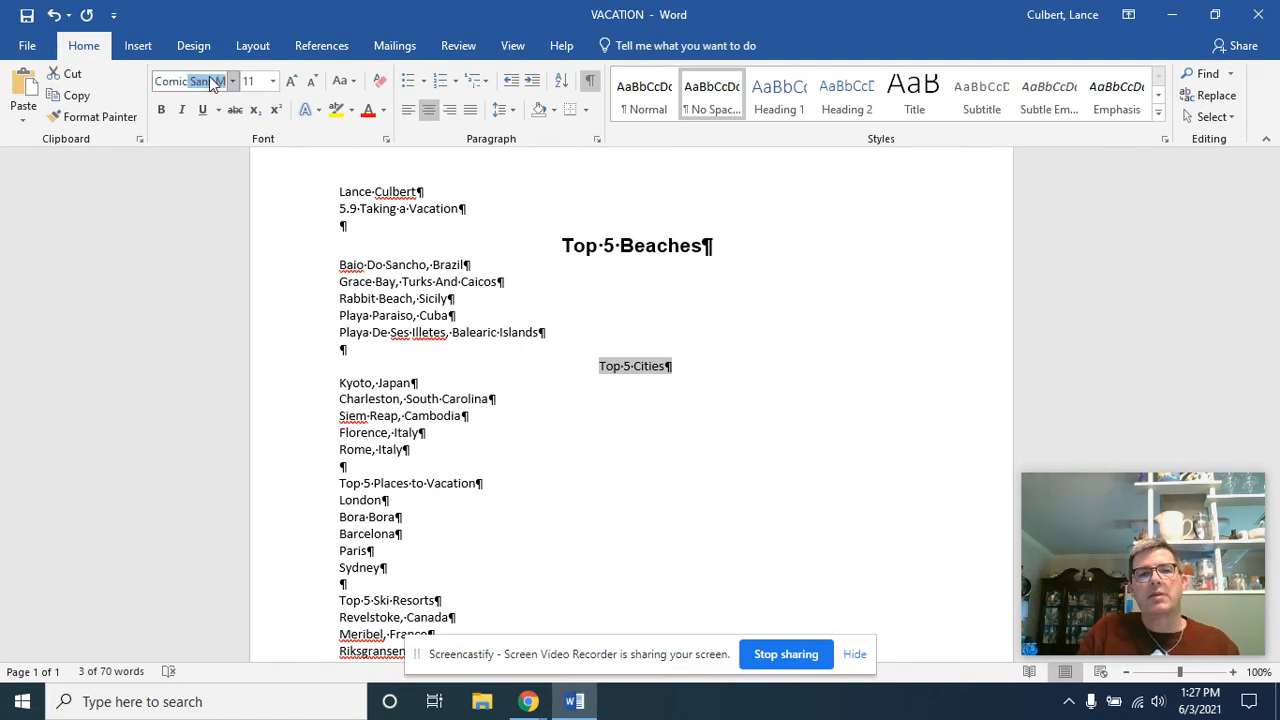
{"action": "key", "text": "Tab"}
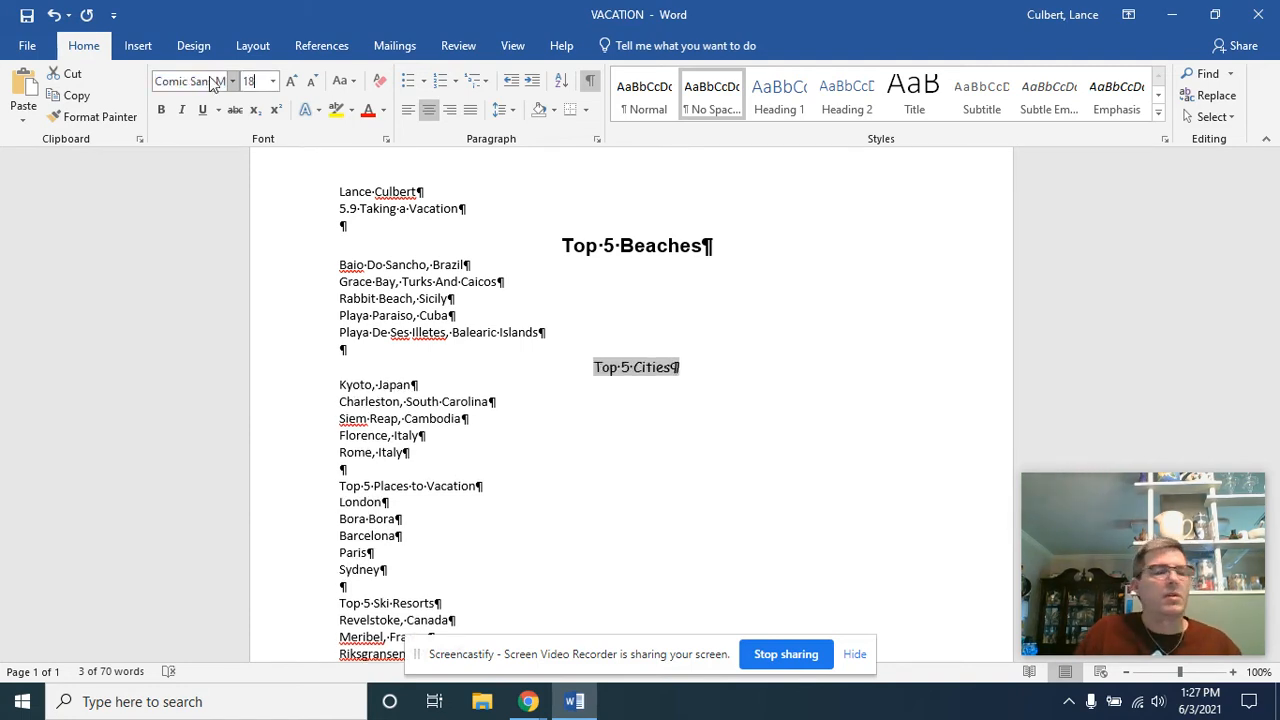
{"action": "type", "text": "18"}
{"action": "key", "text": "Return"}
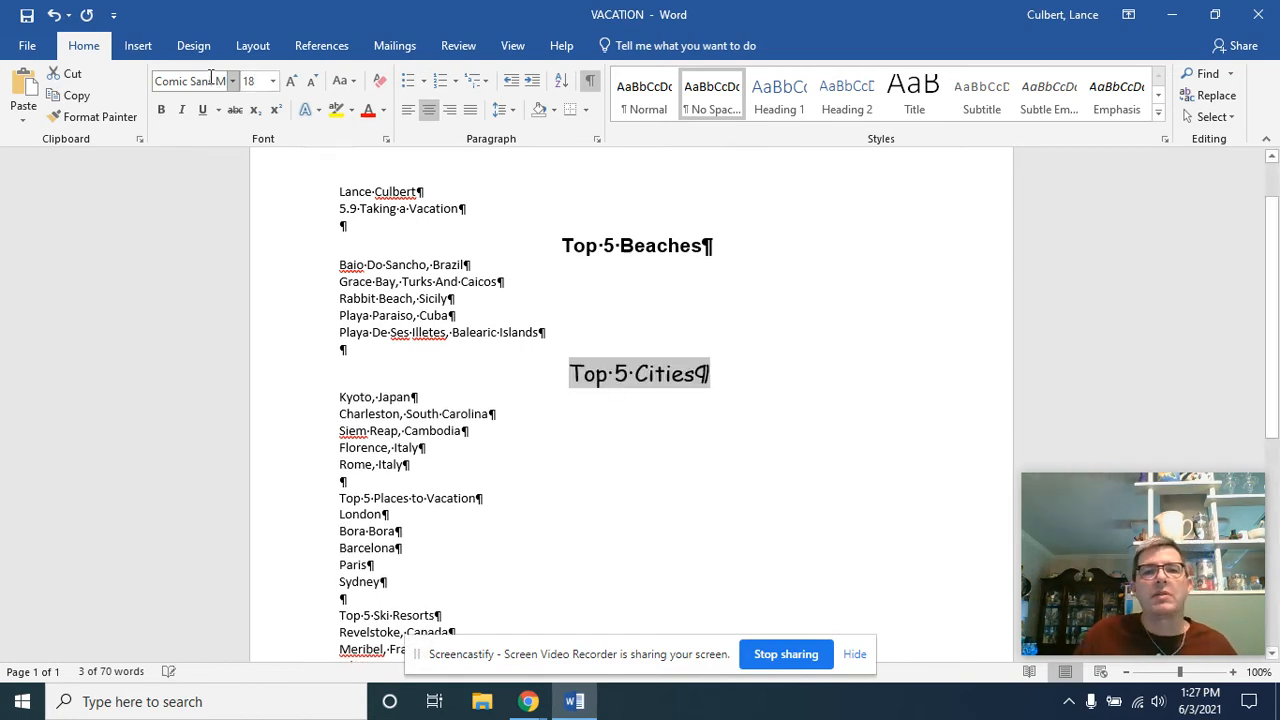
{"action": "left_click", "coordinate": [161, 110]}
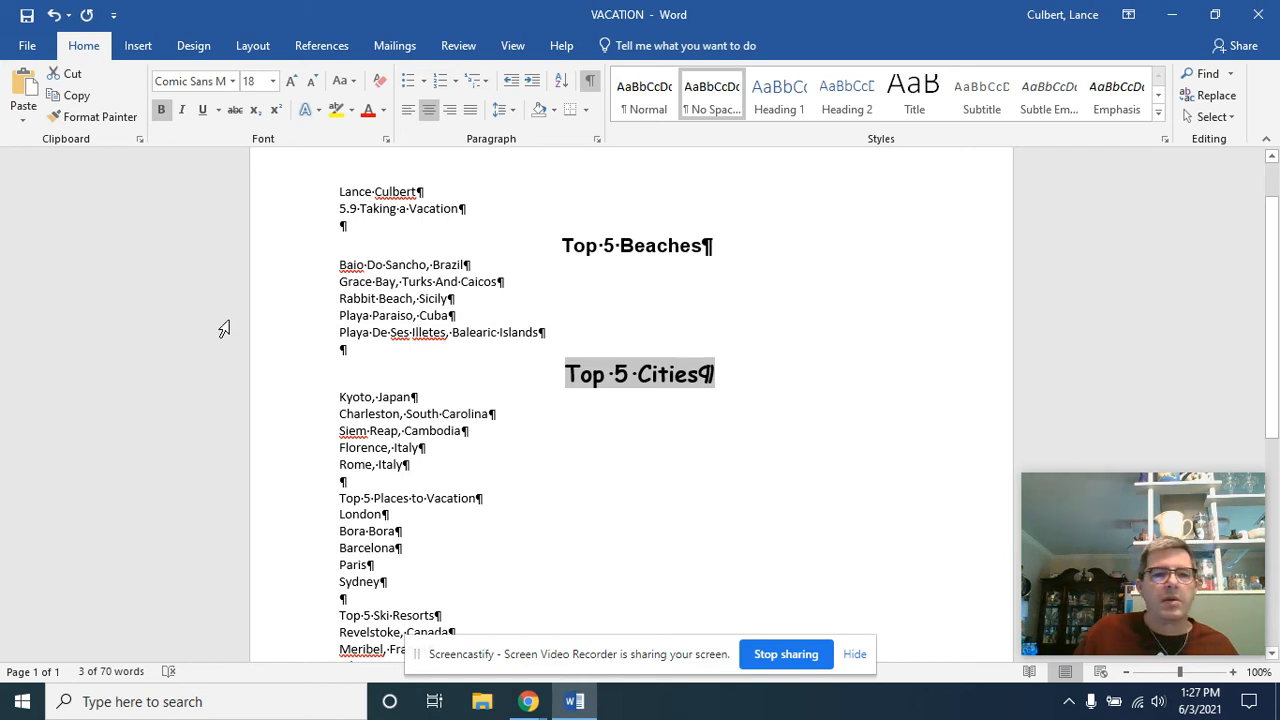
Center the "Top 5 Places to Vacation" heading and format it in bold Georgia, size 14
{"action": "left_click", "coordinate": [296, 497]}
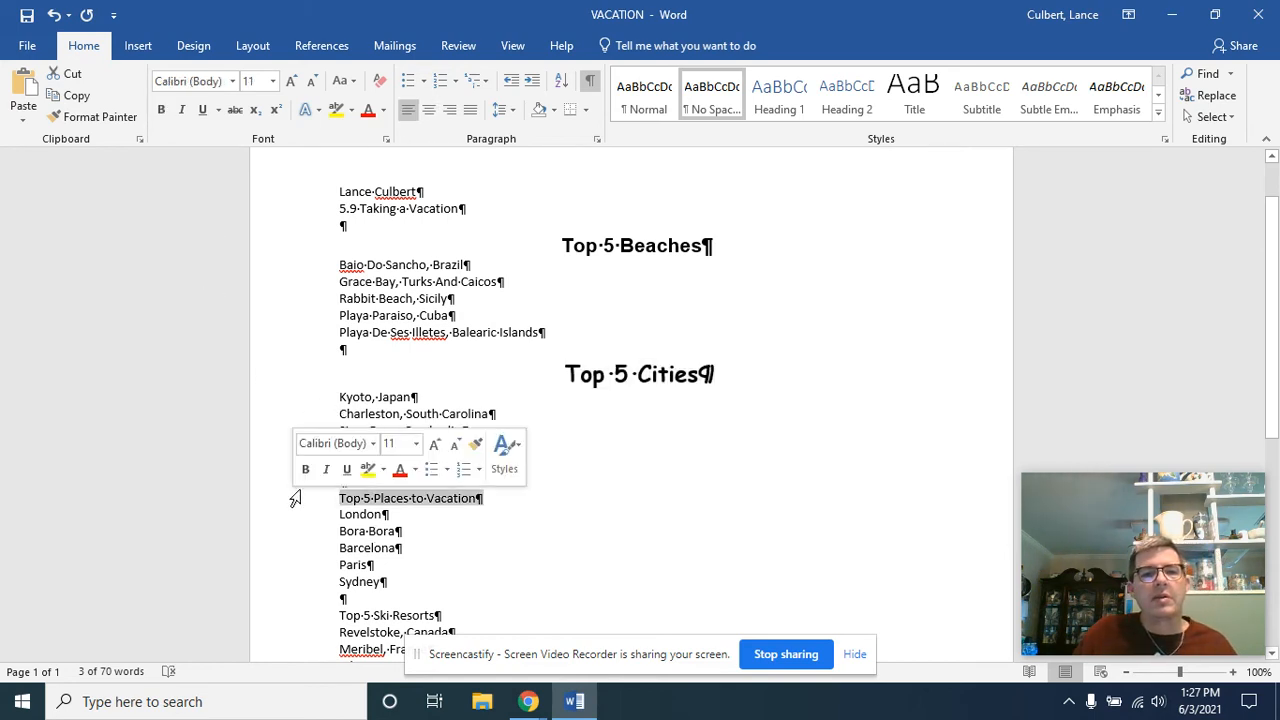
{"action": "left_click", "coordinate": [433, 111]}
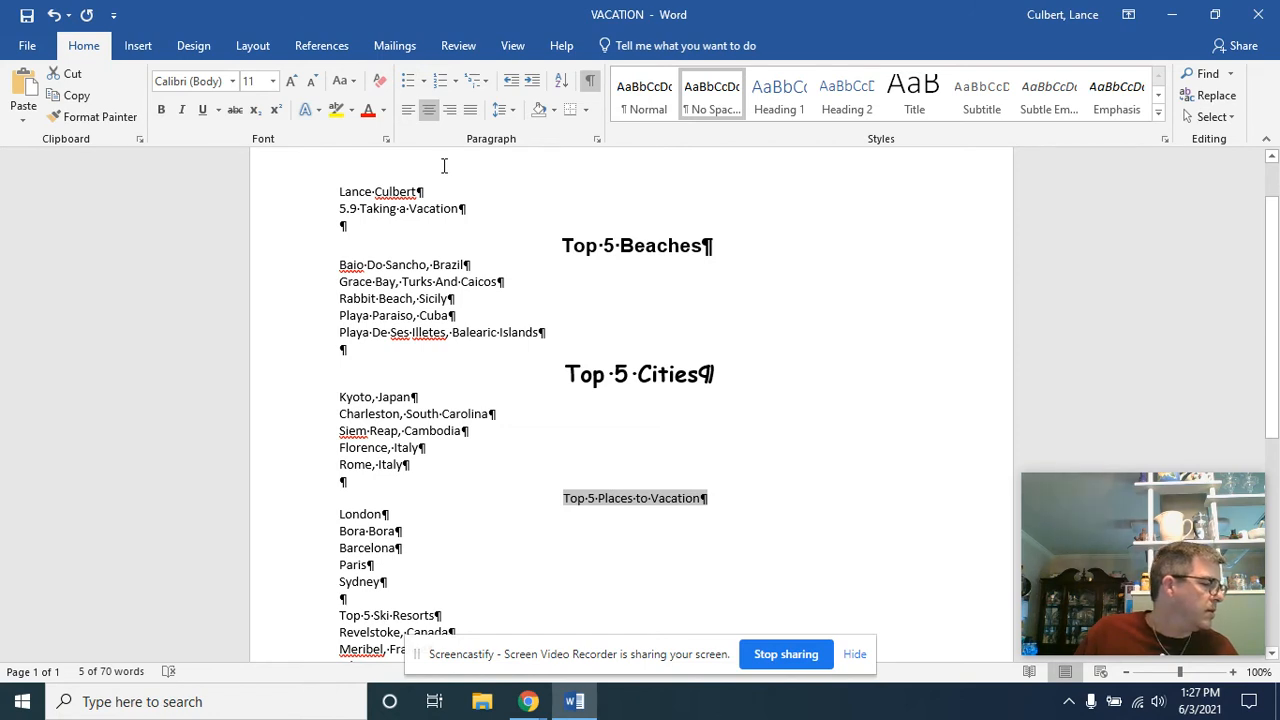
{"action": "left_click", "coordinate": [212, 82]}
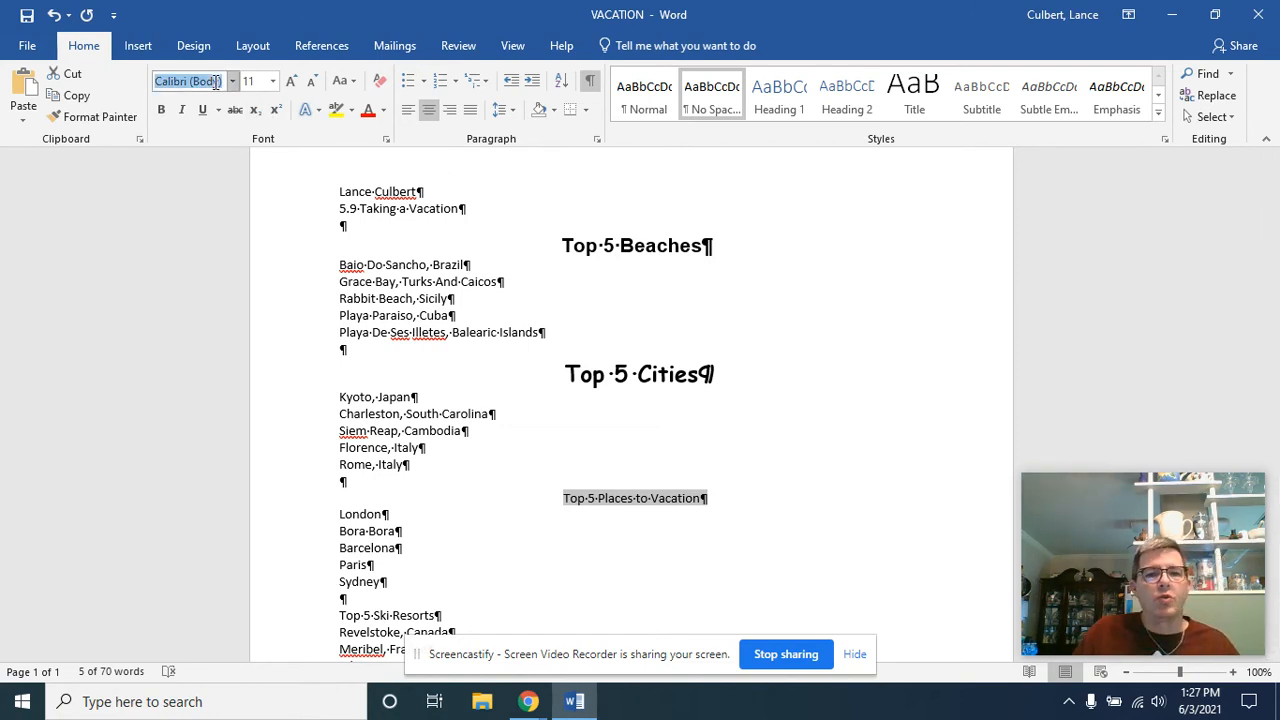
{"action": "type", "text": "Georgia"}
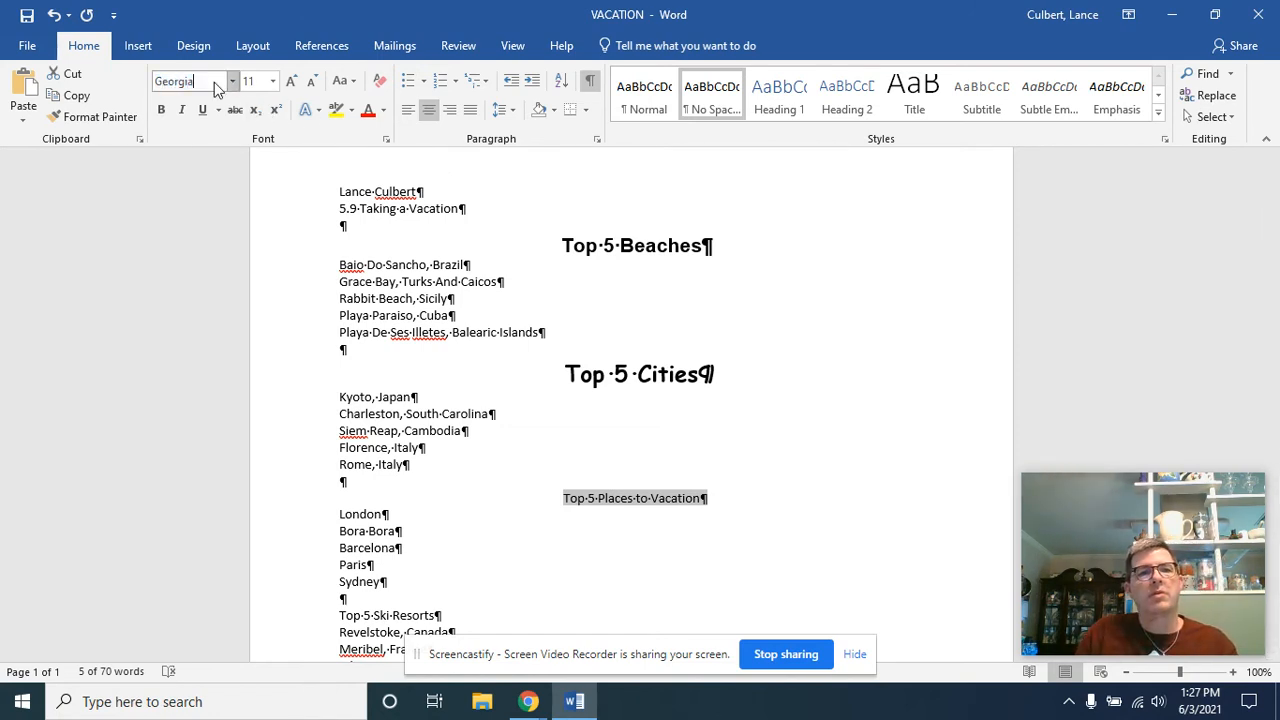
{"action": "key", "text": "Tab"}
{"action": "type", "text": "14"}
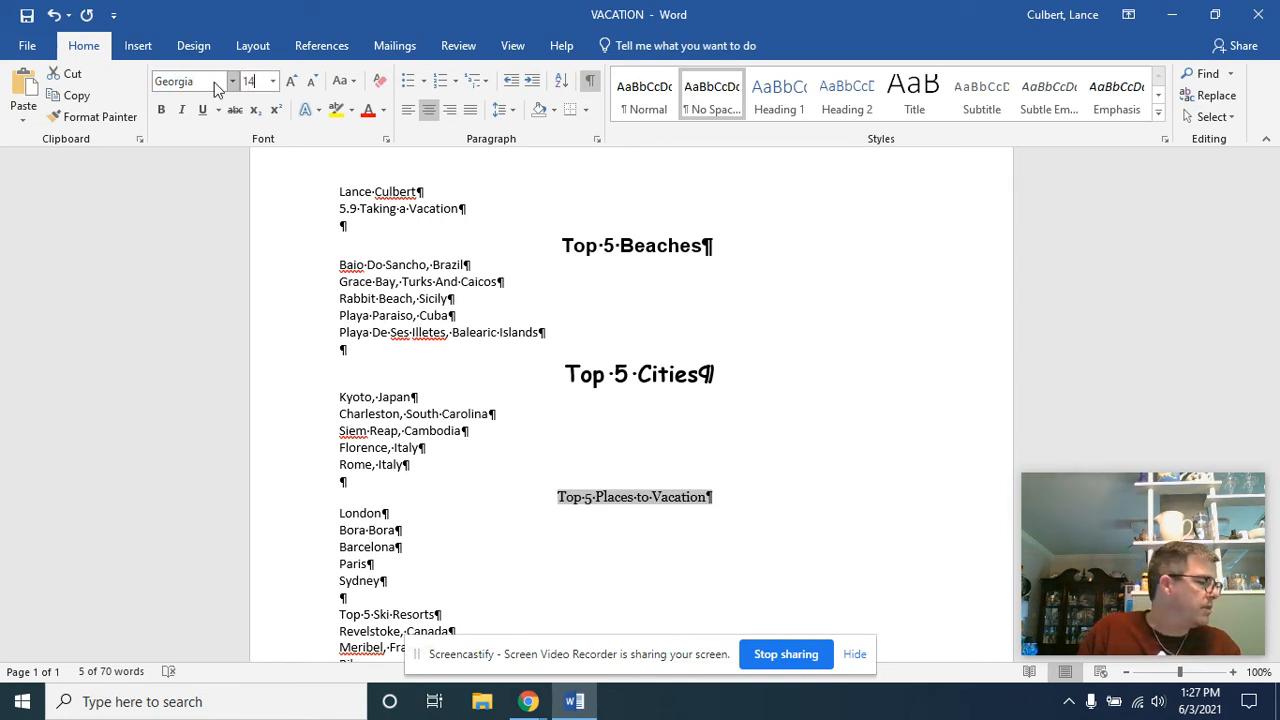
{"action": "key", "text": "Return"}
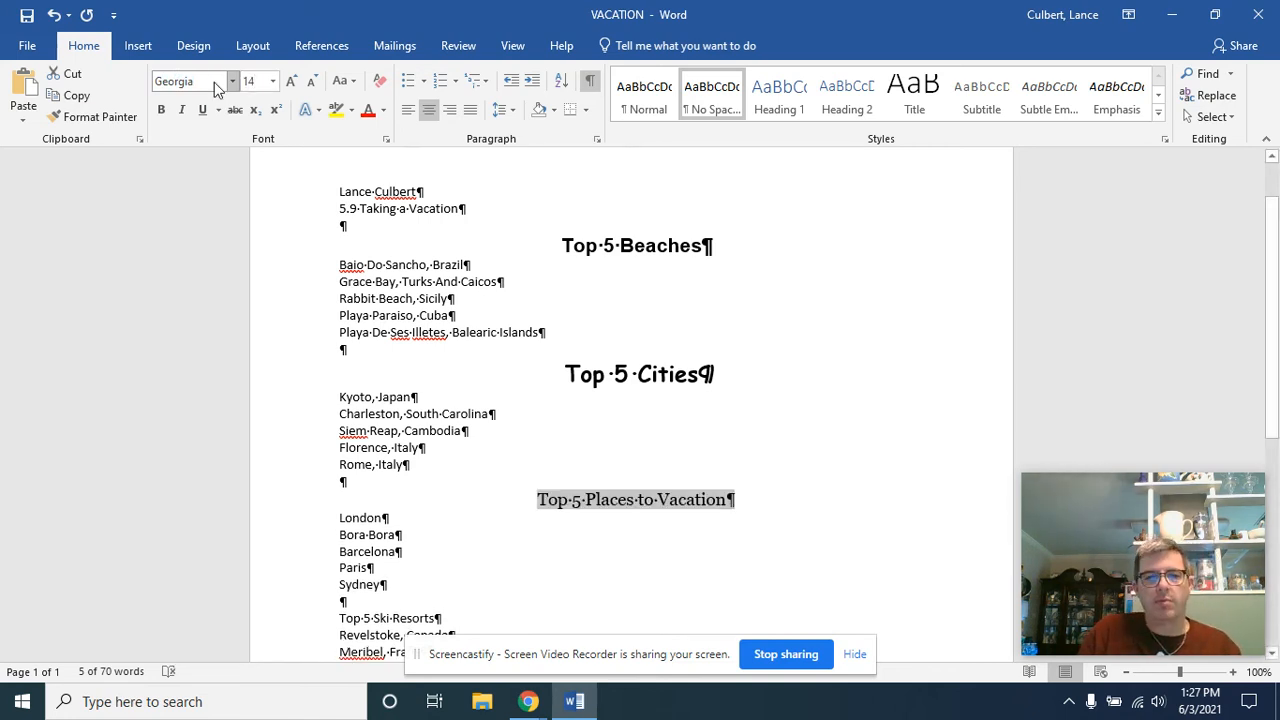
{"action": "key", "text": "ctrl+b"}
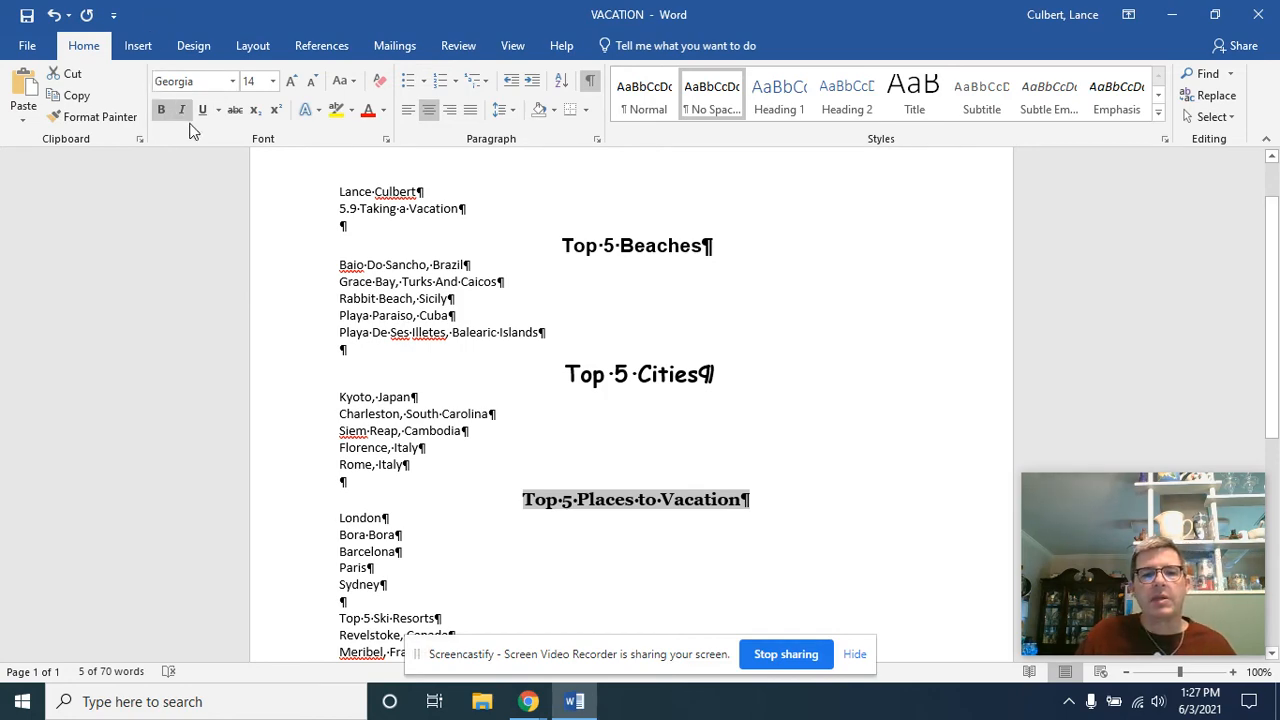
Center the "Top 5 Ski Resorts" heading and format it in bold Verdana, size 20
{"action": "scroll", "coordinate": [190, 123], "scroll_direction": "down", "scroll_amount": 2}
{"action": "scroll", "coordinate": [277, 556], "scroll_direction": "up", "scroll_amount": 1}
{"action": "scroll", "coordinate": [290, 540], "scroll_direction": "down", "scroll_amount": 3}
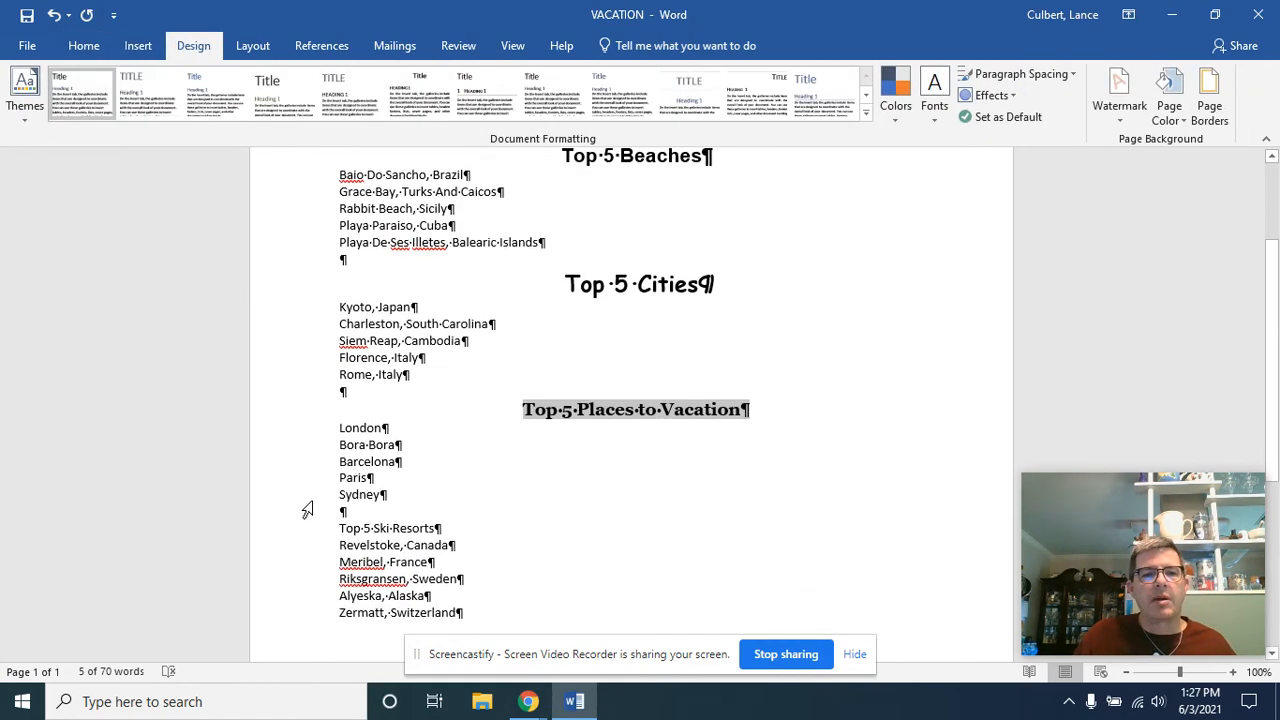
{"action": "left_click", "coordinate": [311, 530]}
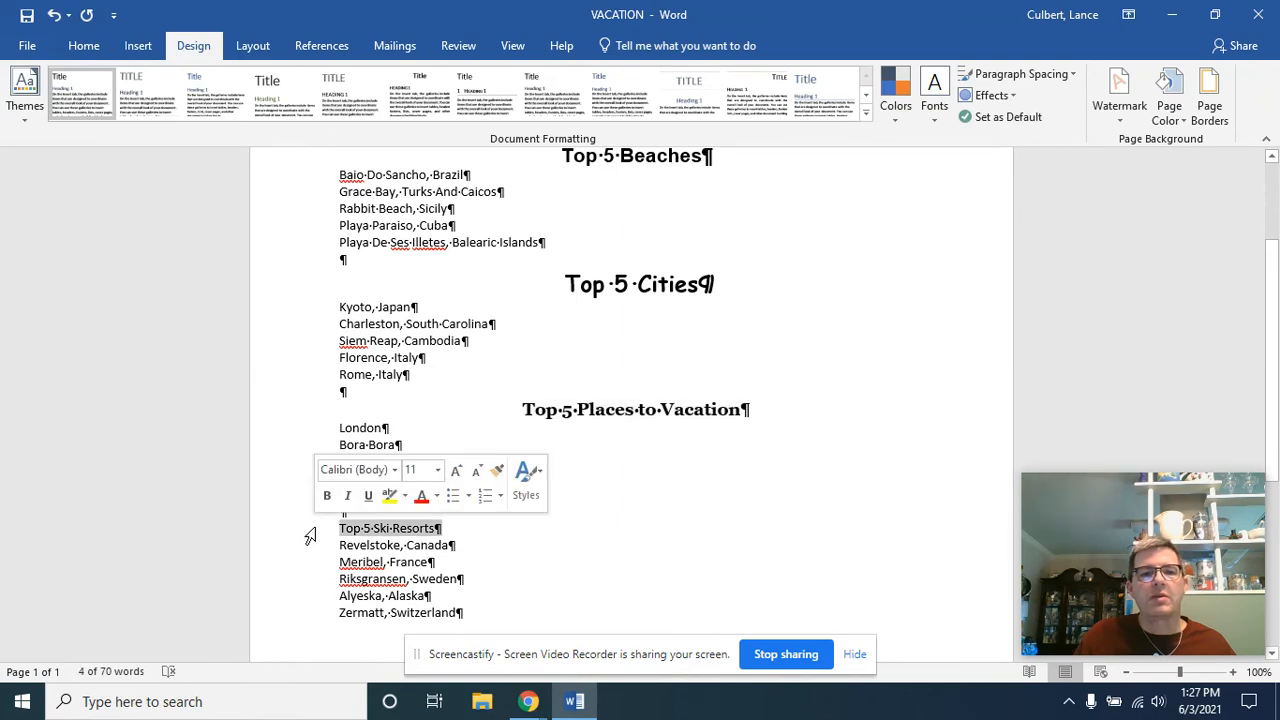
{"action": "left_click", "coordinate": [88, 46]}
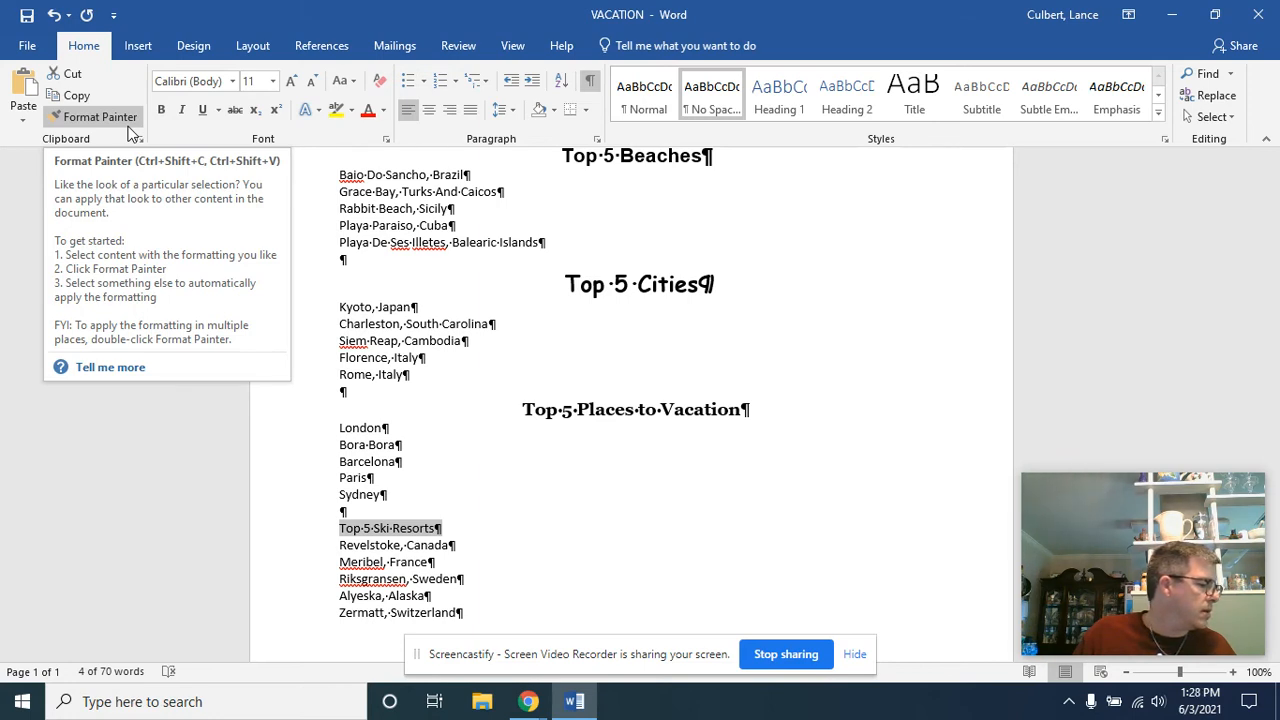
{"action": "left_click", "coordinate": [210, 81]}
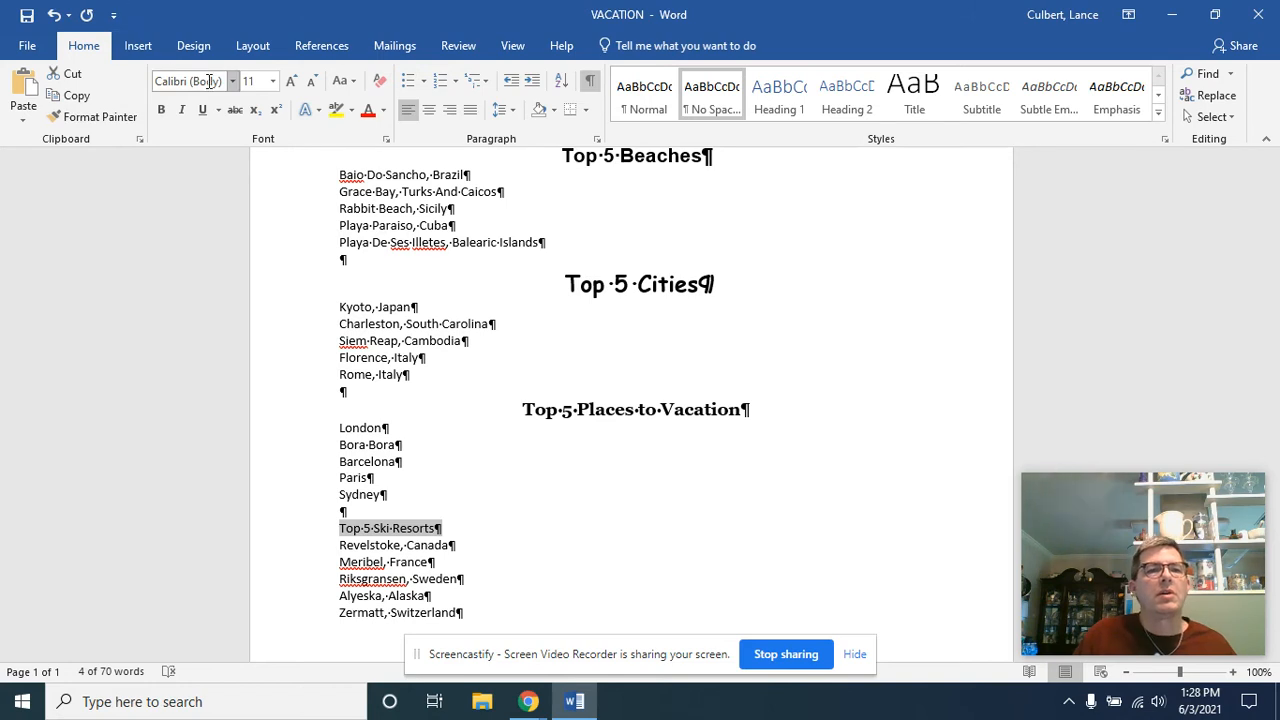
{"action": "type", "text": "Verdana"}
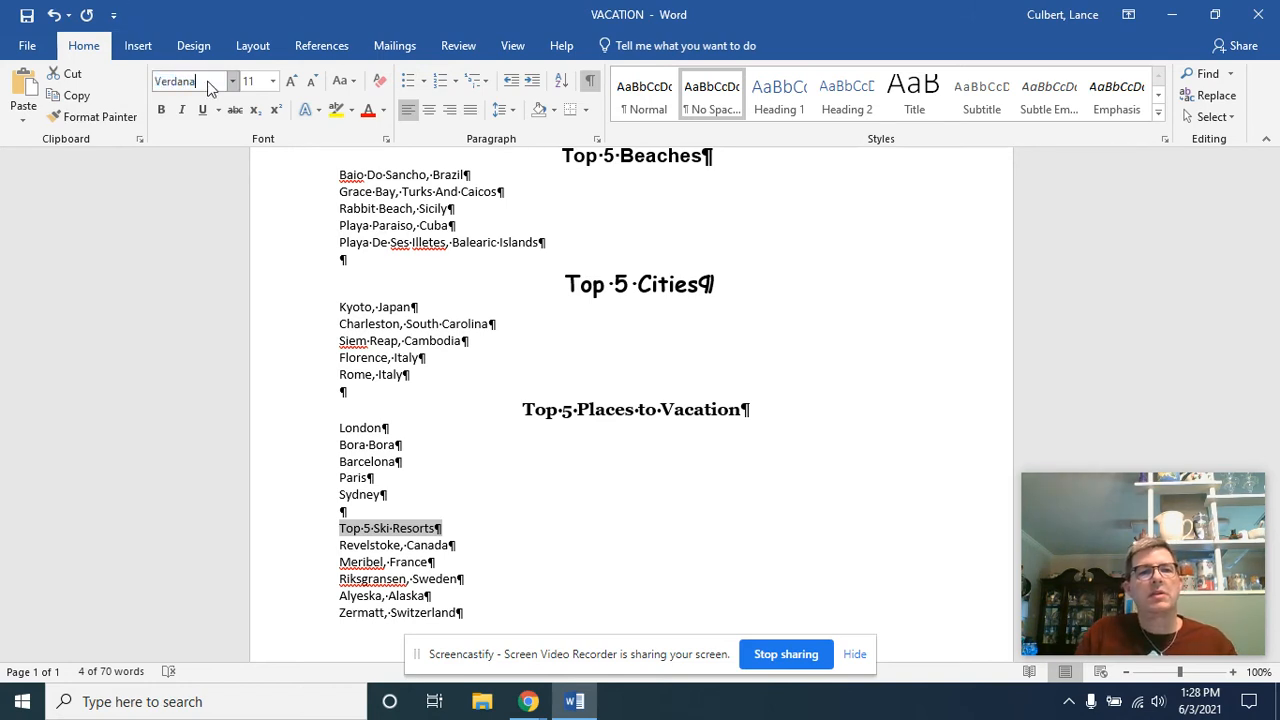
{"action": "key", "text": "Tab"}
{"action": "type", "text": "20"}
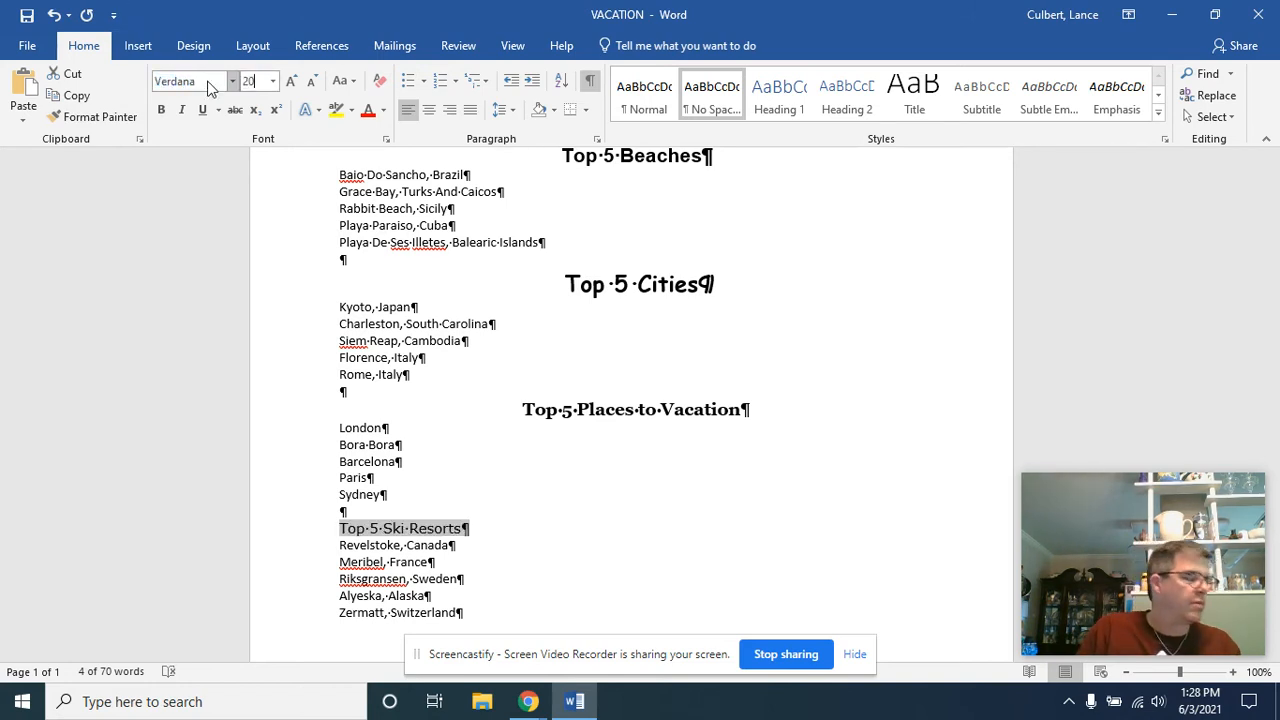
{"action": "key", "text": "Return"}
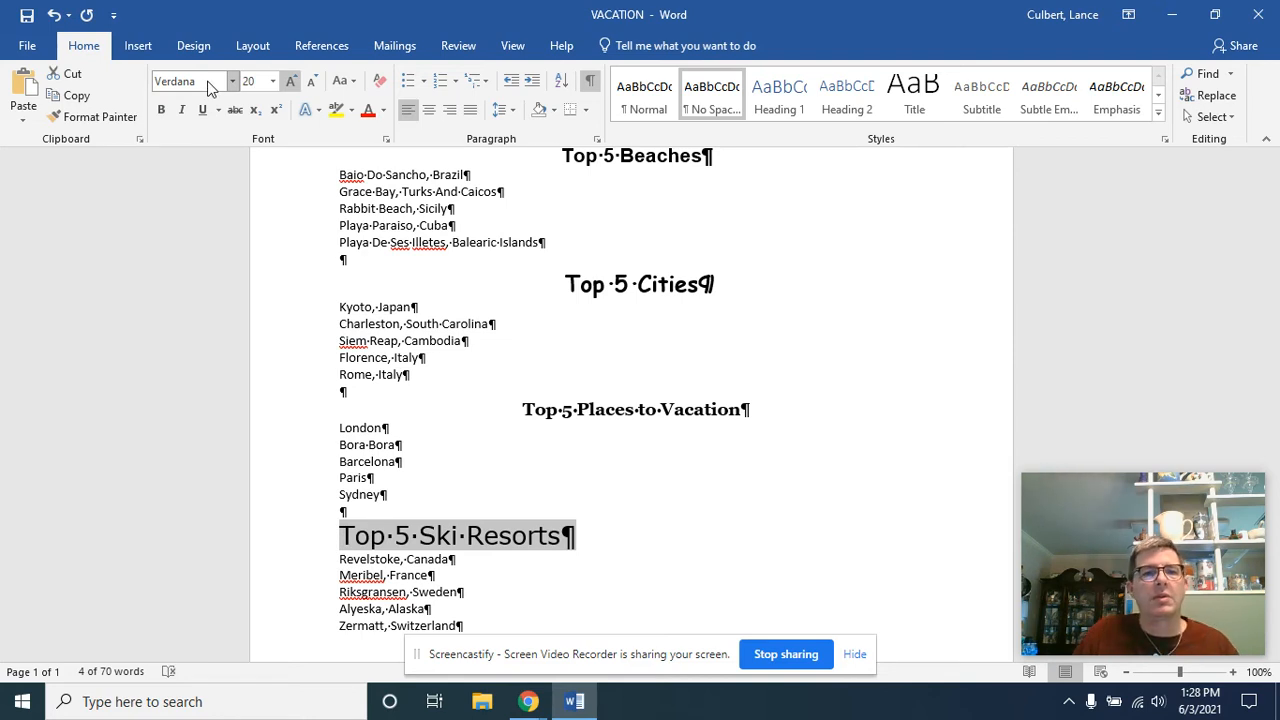
{"action": "left_click", "coordinate": [428, 109]}
{"action": "left_click", "coordinate": [161, 109]}
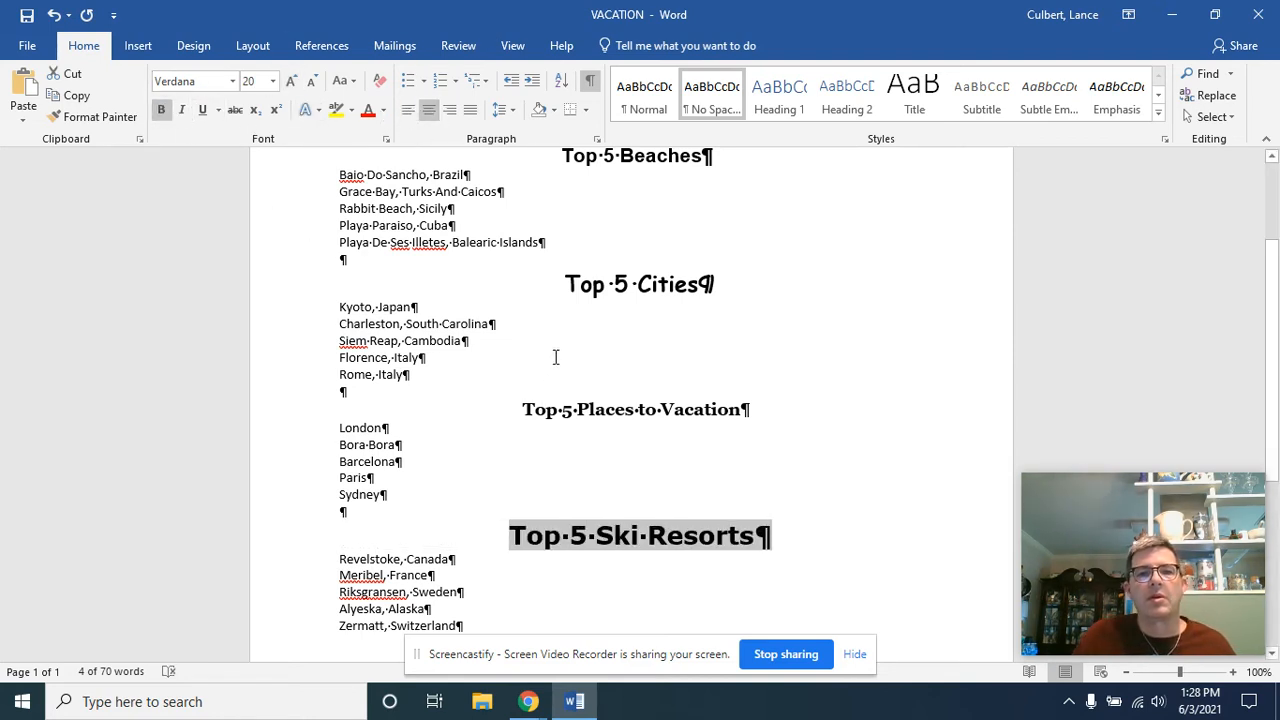
Check the font and size of each list heading in the document
{"action": "scroll", "coordinate": [556, 357], "scroll_direction": "up", "scroll_amount": 2}
{"action": "left_click", "coordinate": [626, 377]}
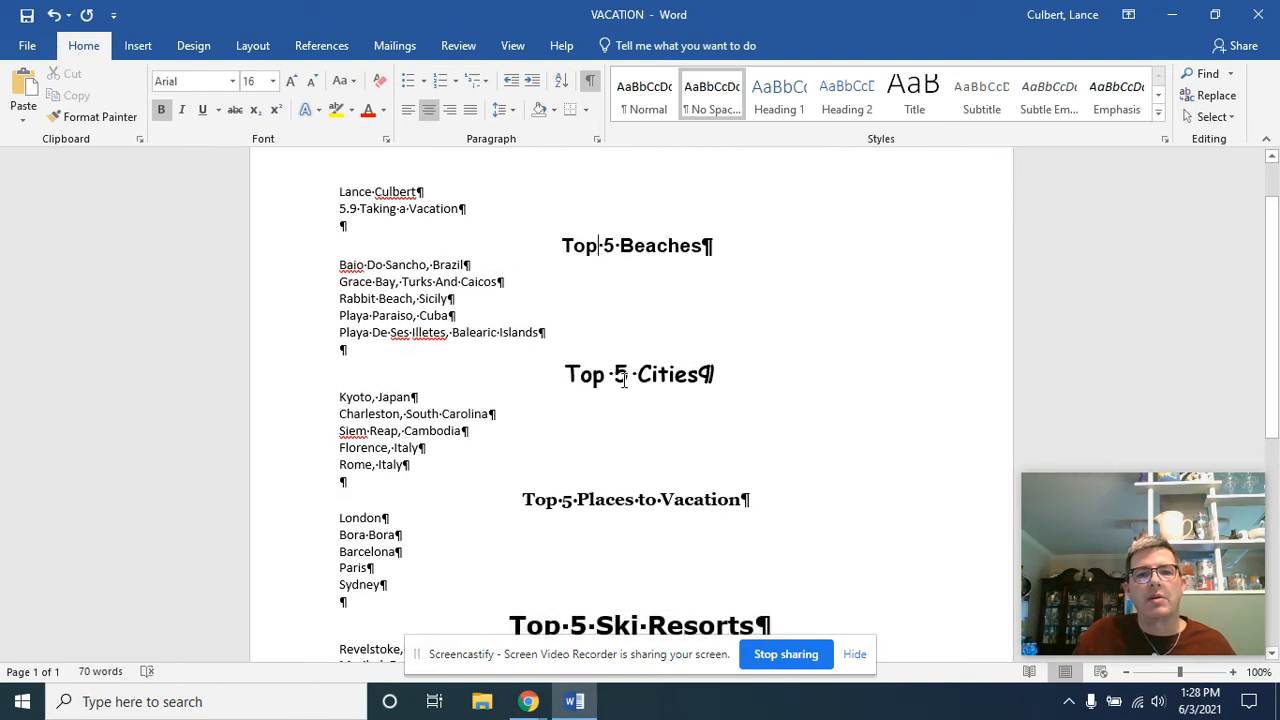
{"action": "left_click", "coordinate": [607, 499]}
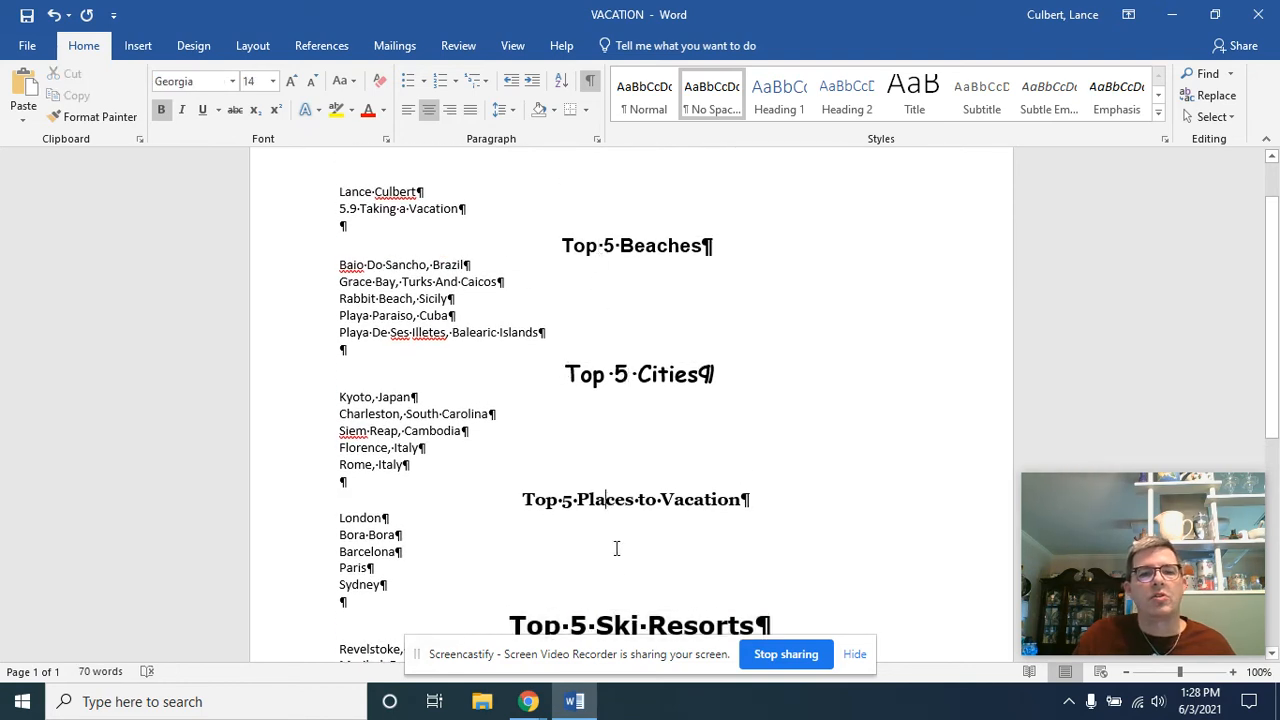
{"action": "left_click", "coordinate": [616, 622]}
{"action": "scroll", "coordinate": [614, 615], "scroll_direction": "down", "scroll_amount": 2}
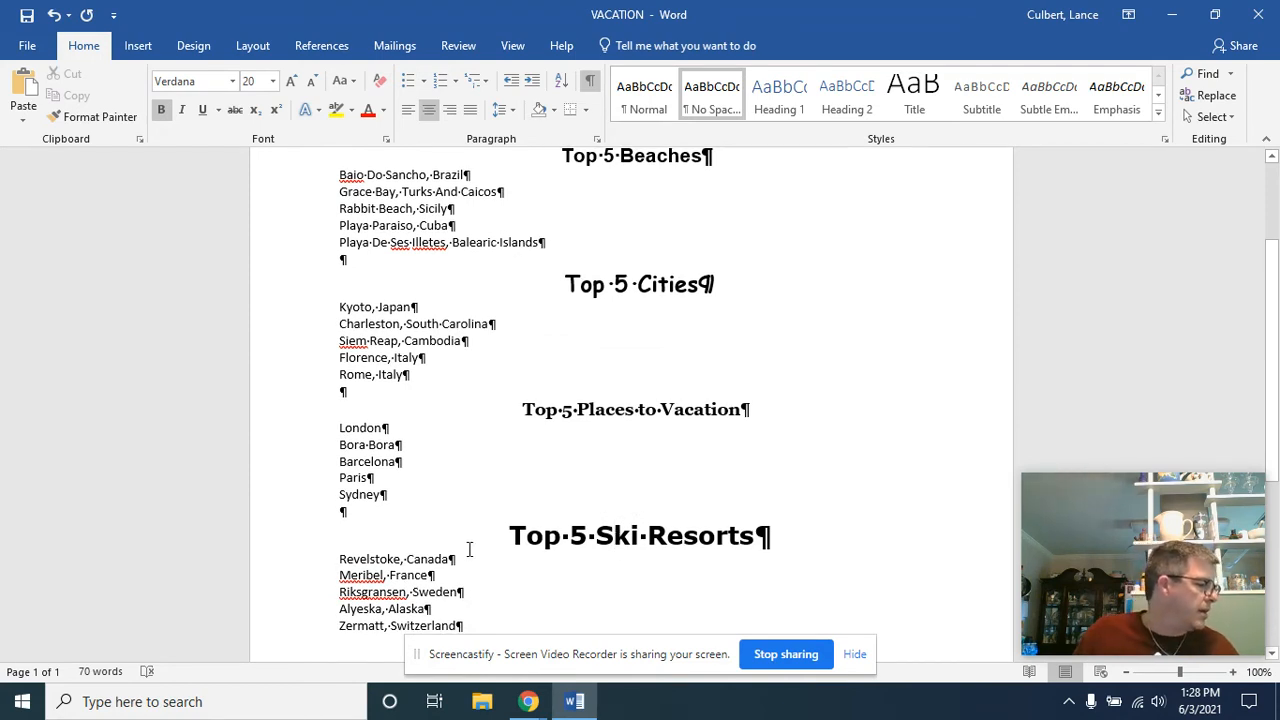
Turn the five entries under "Top 5 Beaches" into a bulleted list with solid round bullets
{"action": "scroll", "coordinate": [429, 489], "scroll_direction": "up", "scroll_amount": 1}
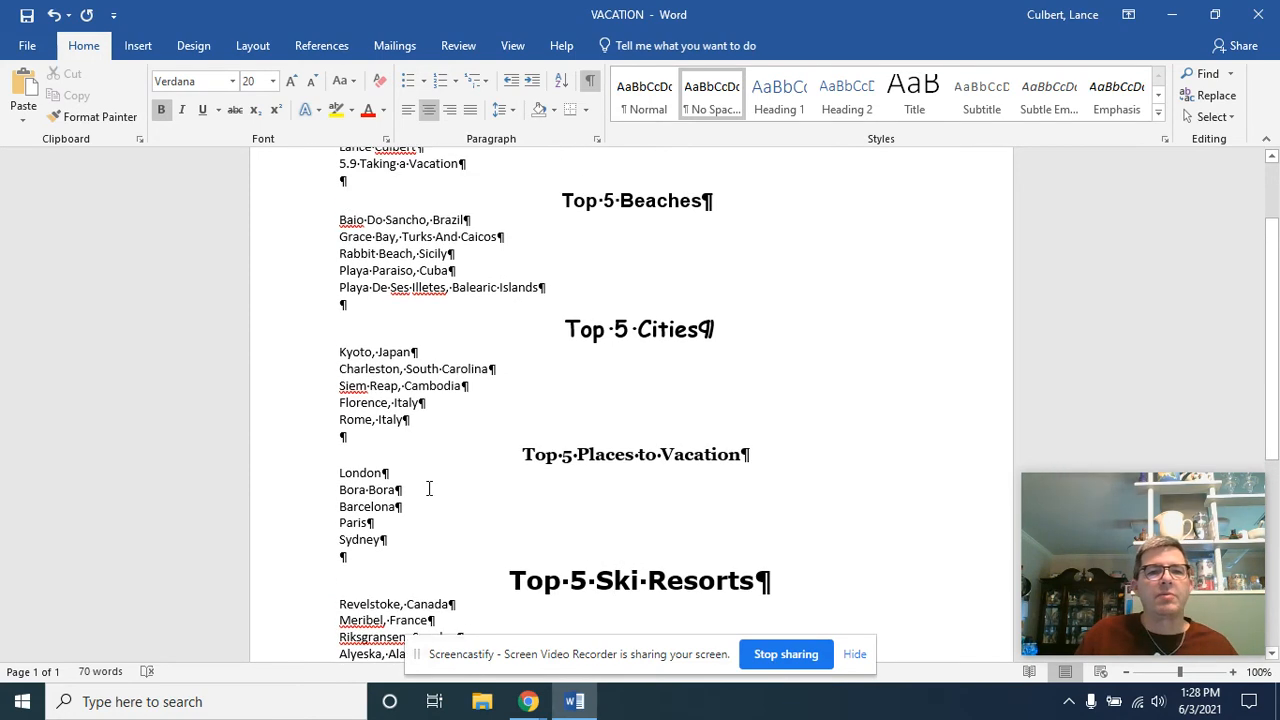
{"action": "left_click_drag", "start_coordinate": [313, 226], "coordinate": [313, 300]}
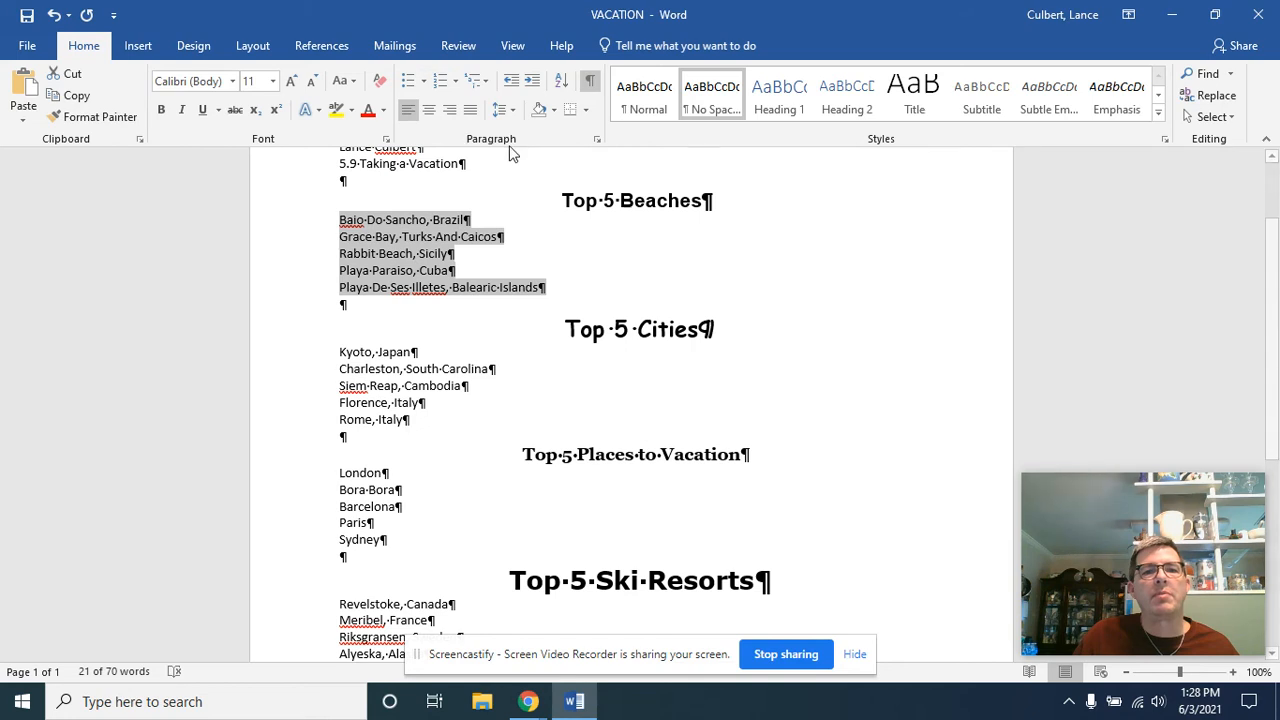
{"action": "left_click", "coordinate": [409, 82]}
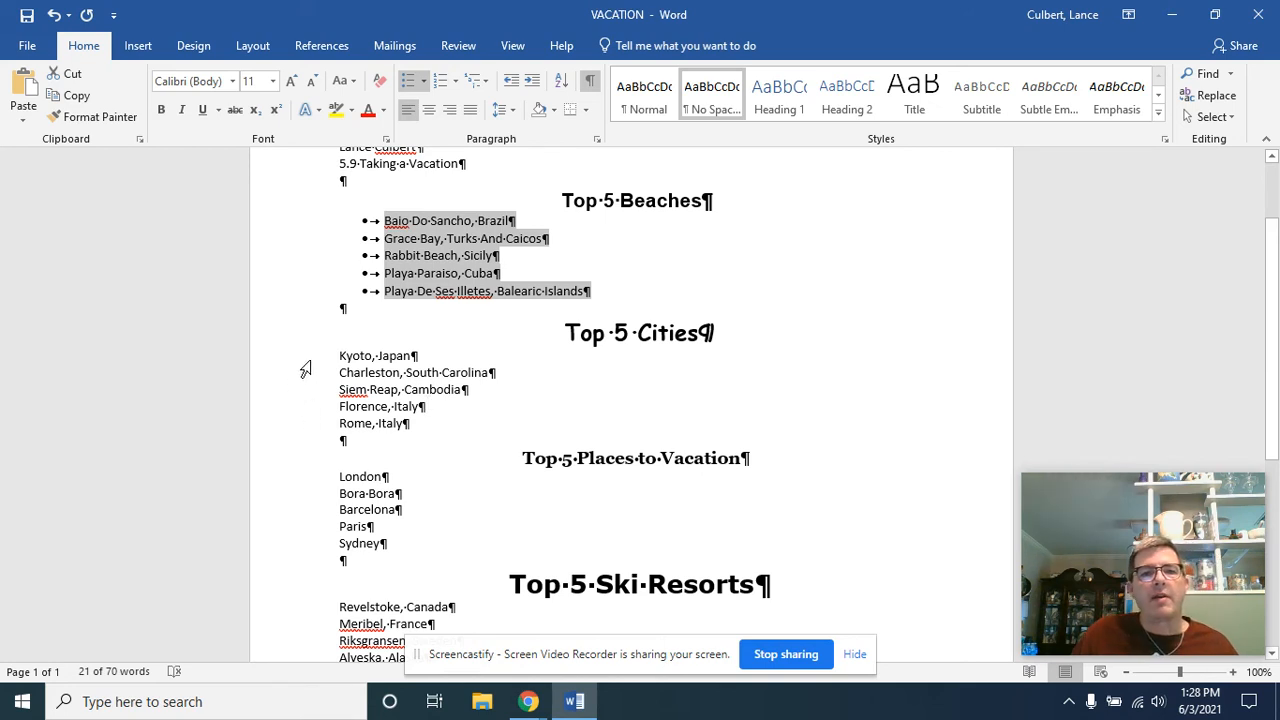
Start defining a new symbol bullet for the five entries under "Top 5 Cities" and switch the symbol font to Webdings
{"action": "left_click_drag", "start_coordinate": [302, 360], "coordinate": [317, 431]}
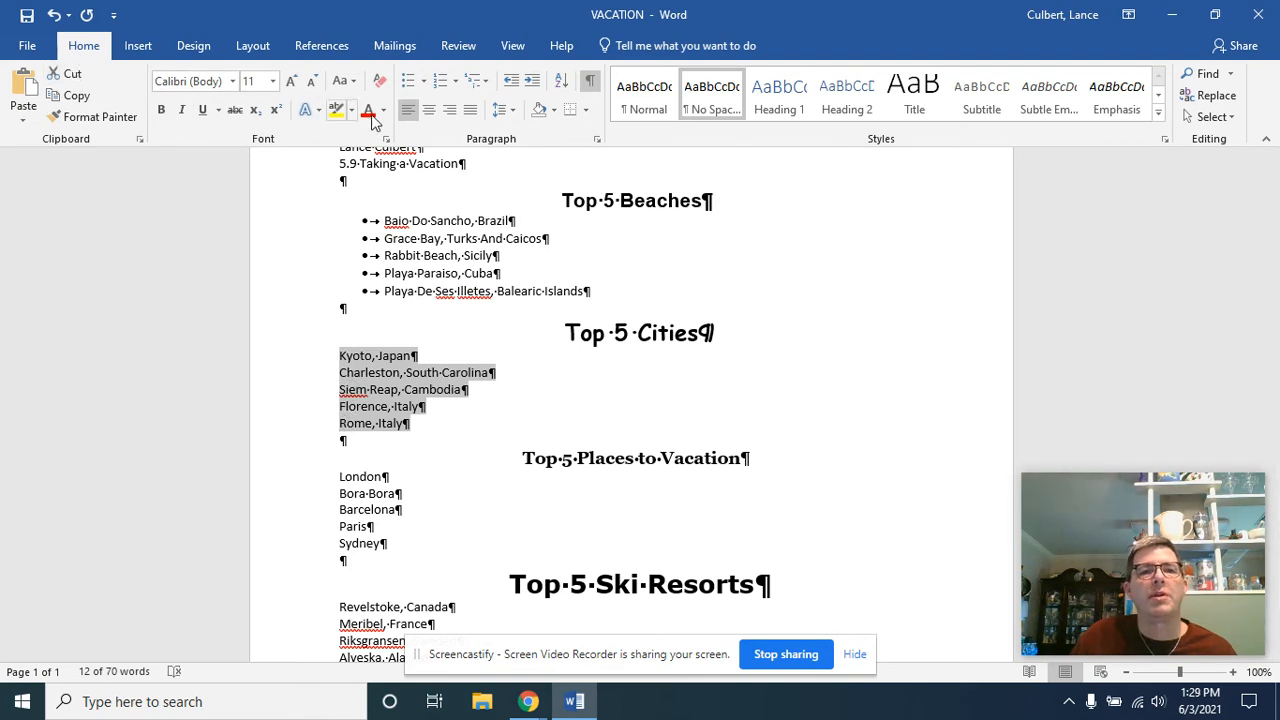
{"action": "left_click", "coordinate": [424, 81]}
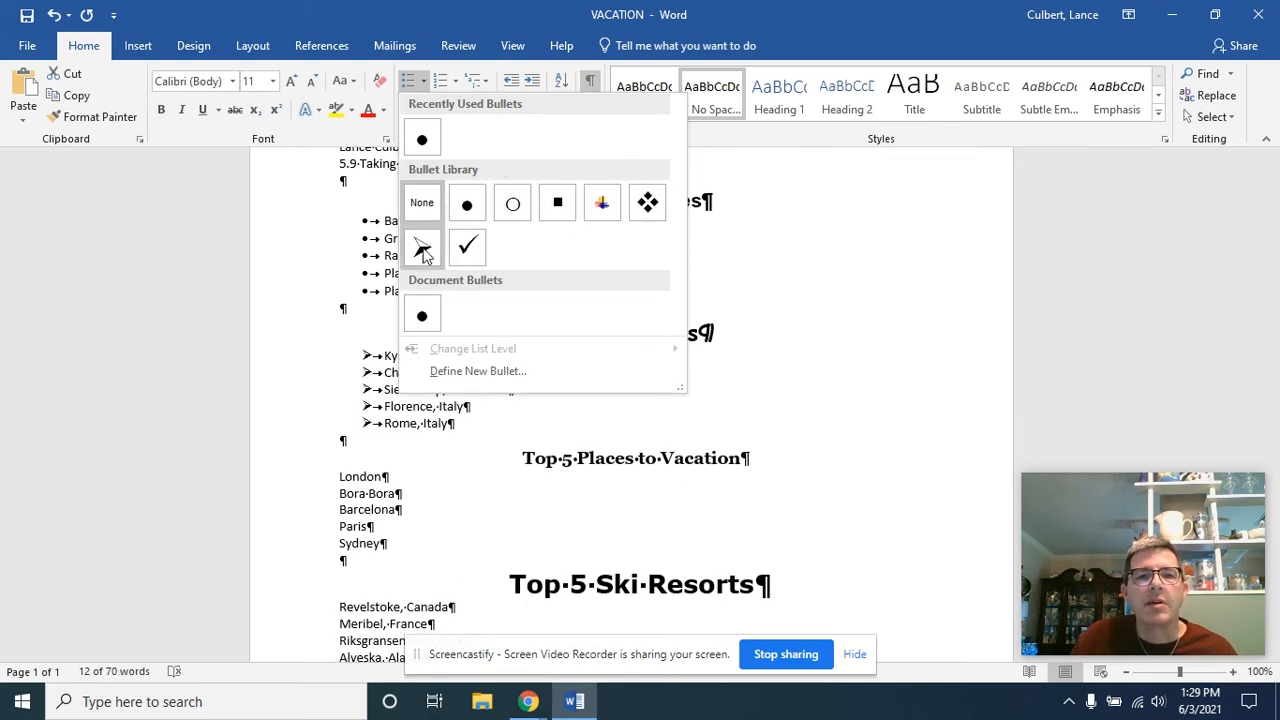
{"action": "left_click", "coordinate": [477, 375]}
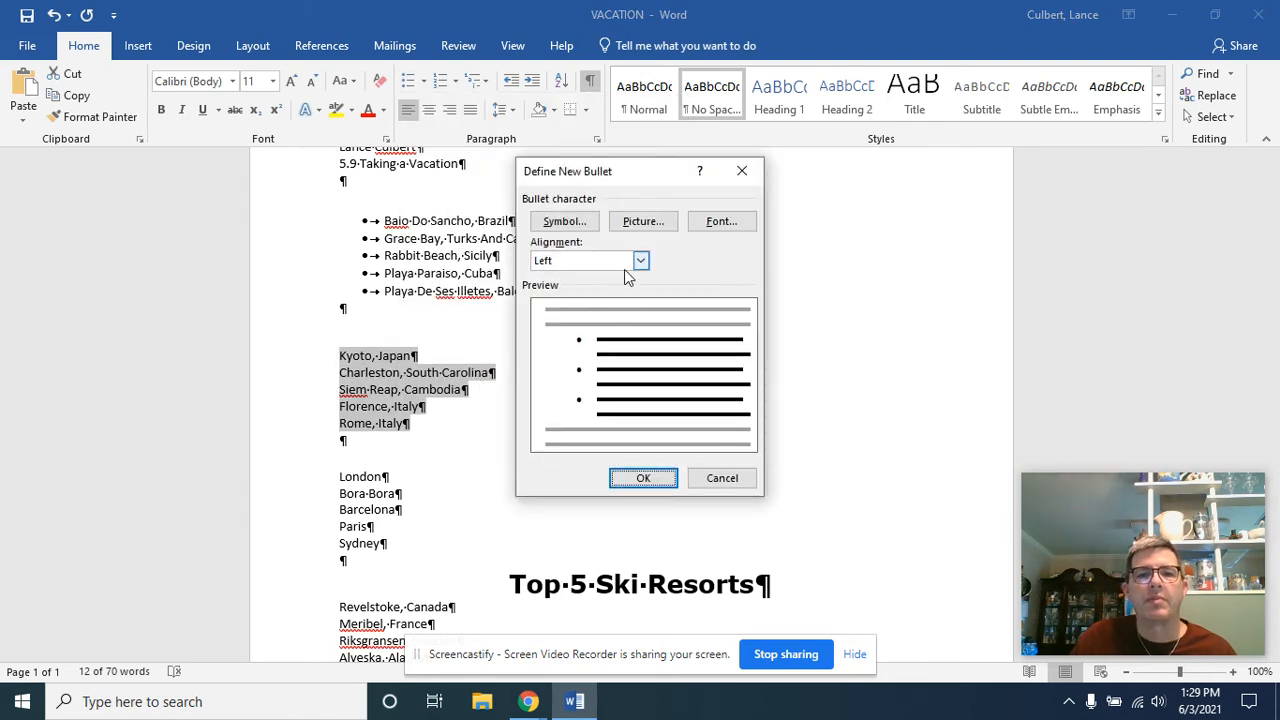
{"action": "left_click", "coordinate": [584, 226]}
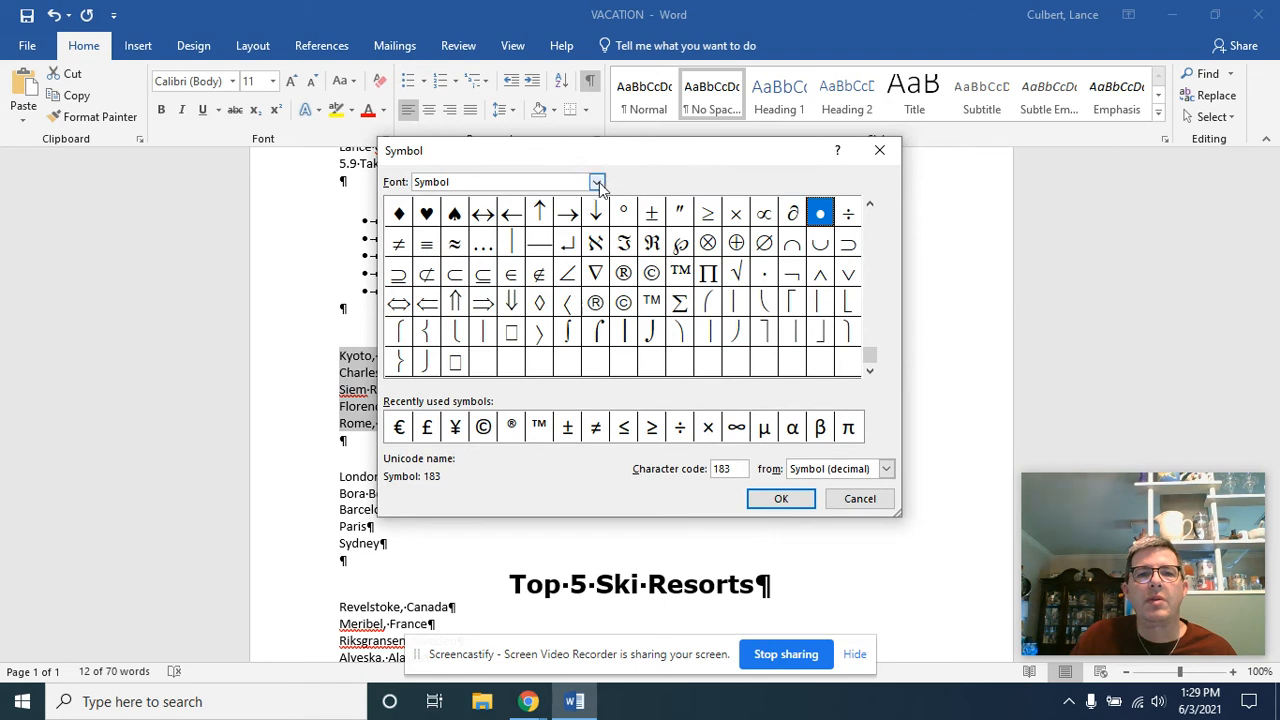
{"action": "left_click", "coordinate": [597, 183]}
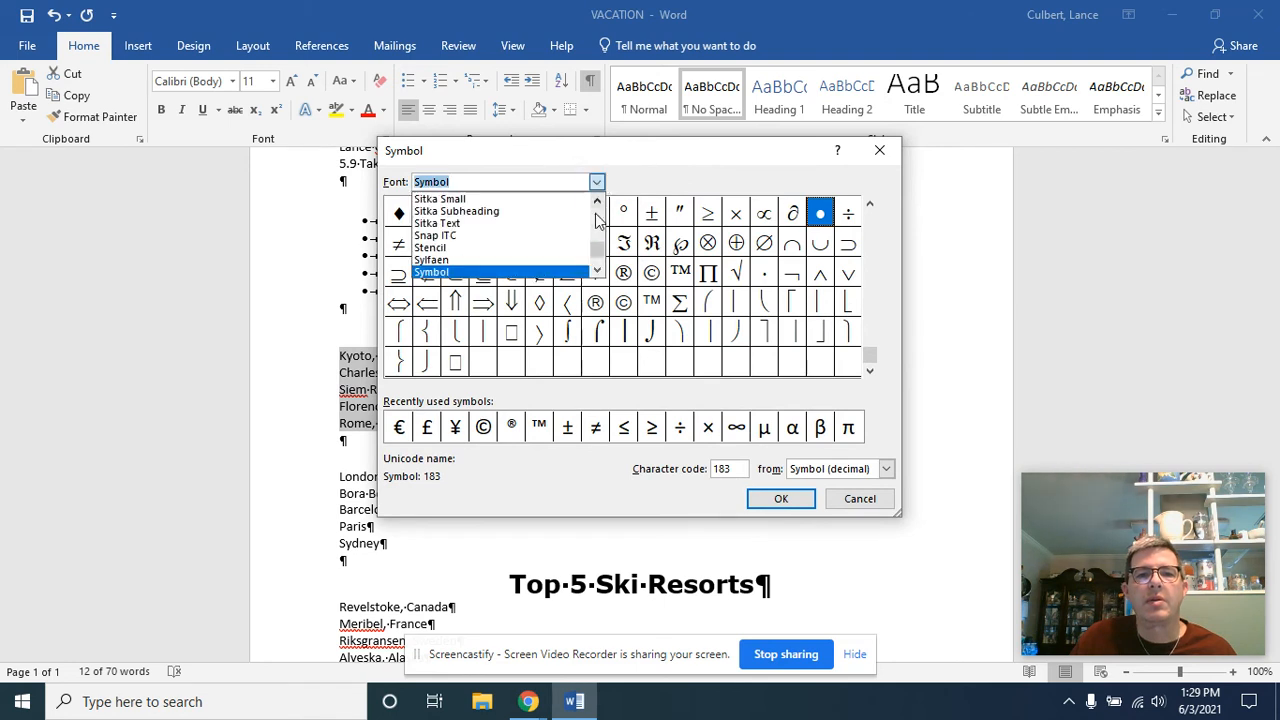
{"action": "left_click", "coordinate": [597, 272]}
{"action": "left_click", "coordinate": [597, 272]}
{"action": "scroll", "coordinate": [597, 272], "scroll_direction": "down", "scroll_amount": 4}
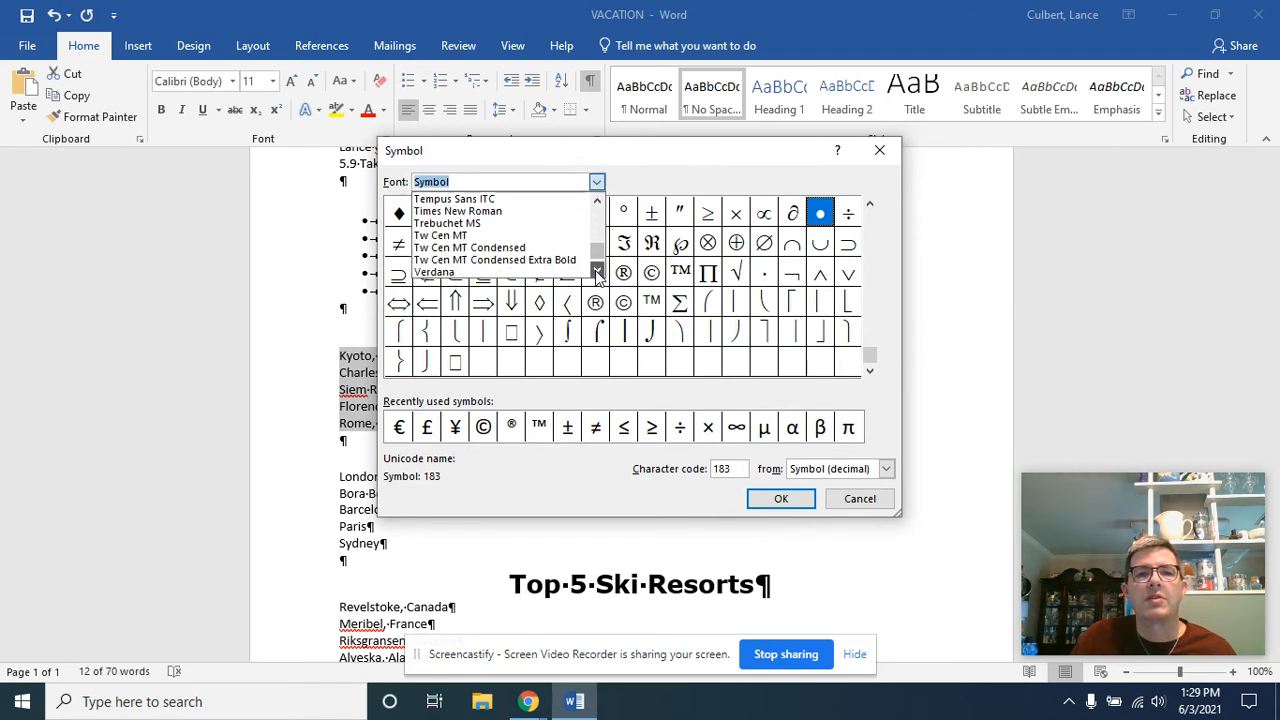
{"action": "scroll", "coordinate": [597, 272], "scroll_direction": "down", "scroll_amount": 1}
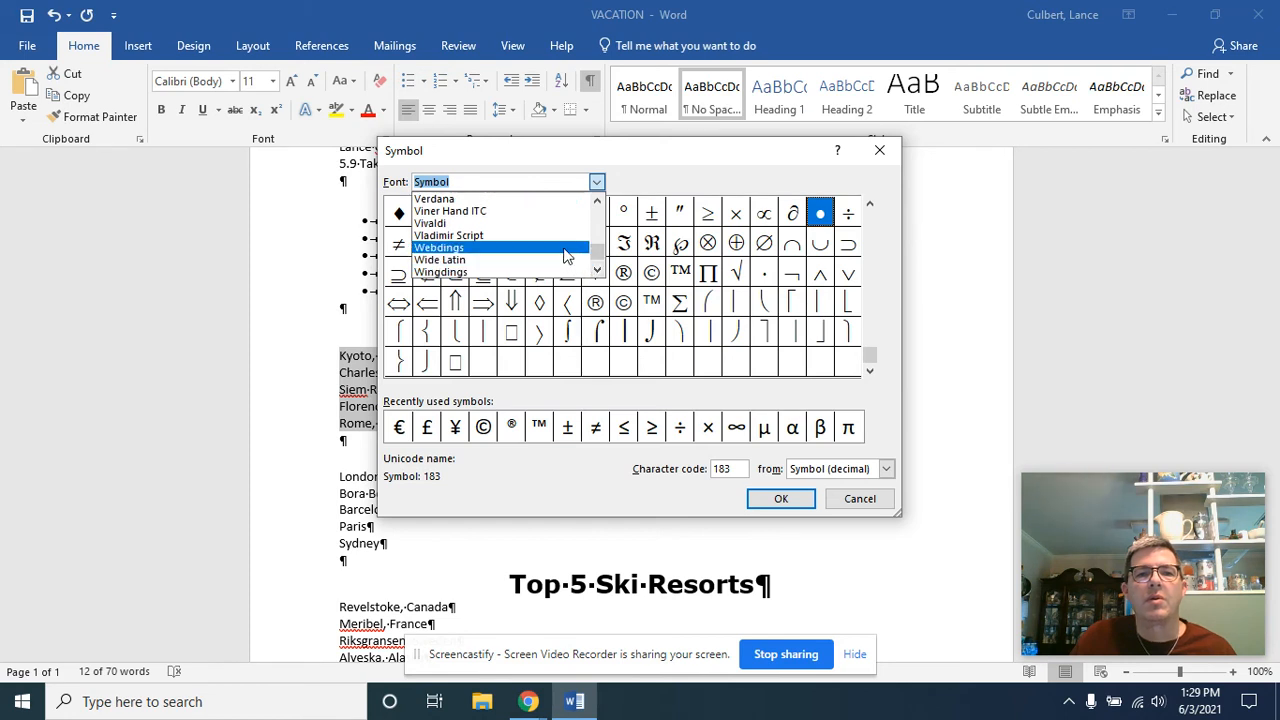
{"action": "left_click", "coordinate": [563, 250]}
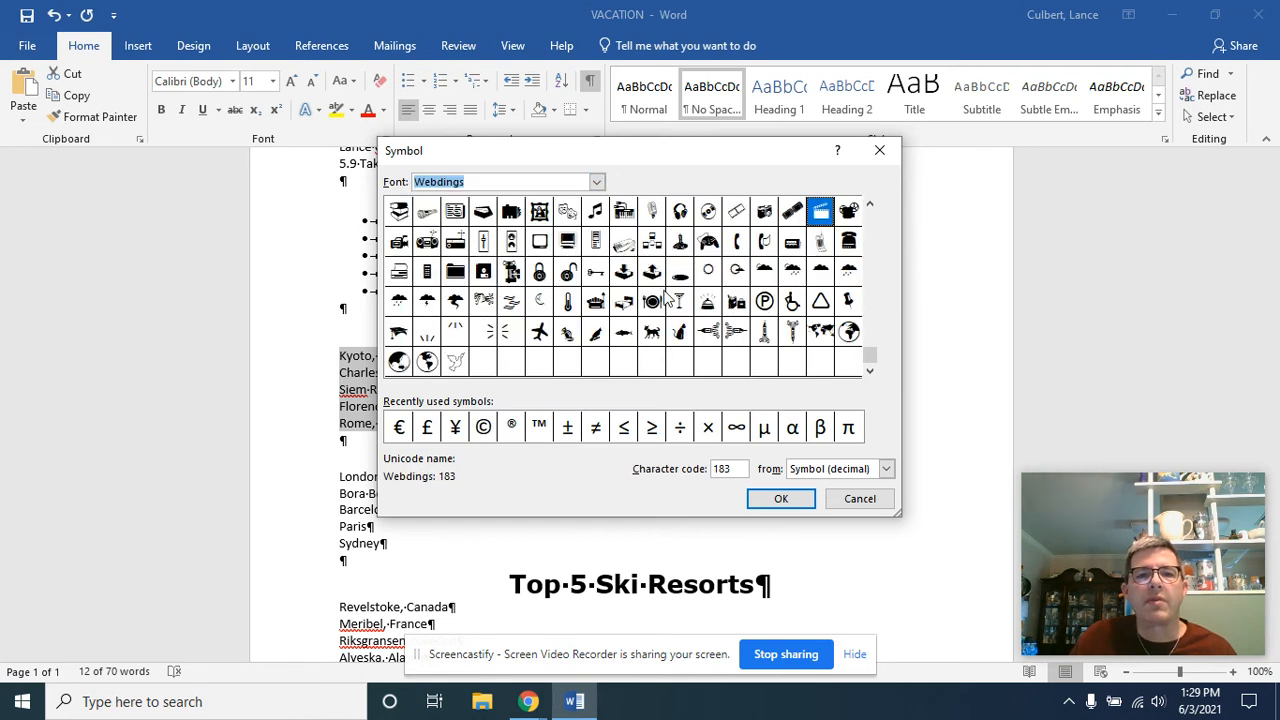
Choose the Webdings hollow square with a thick upper edge as the bullet symbol and apply it to the cities list
{"action": "left_click_drag", "start_coordinate": [869, 356], "coordinate": [869, 212]}
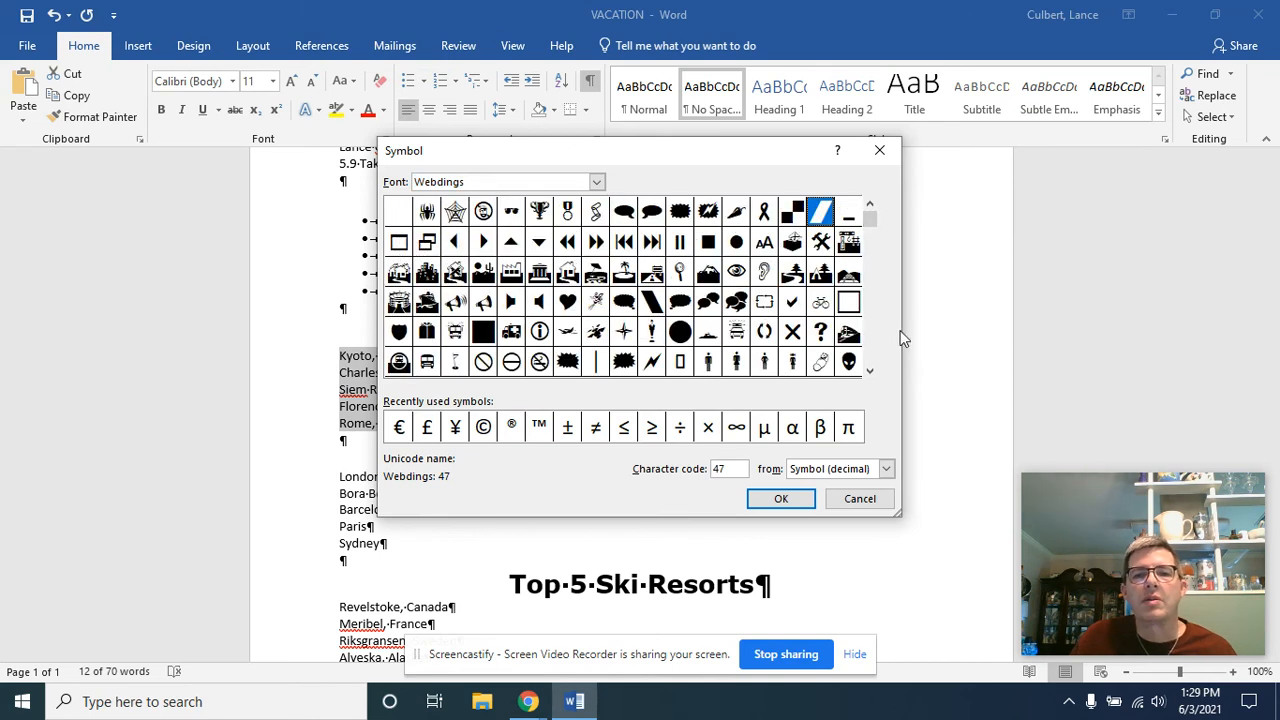
{"action": "left_click", "coordinate": [397, 243]}
{"action": "left_click", "coordinate": [781, 498]}
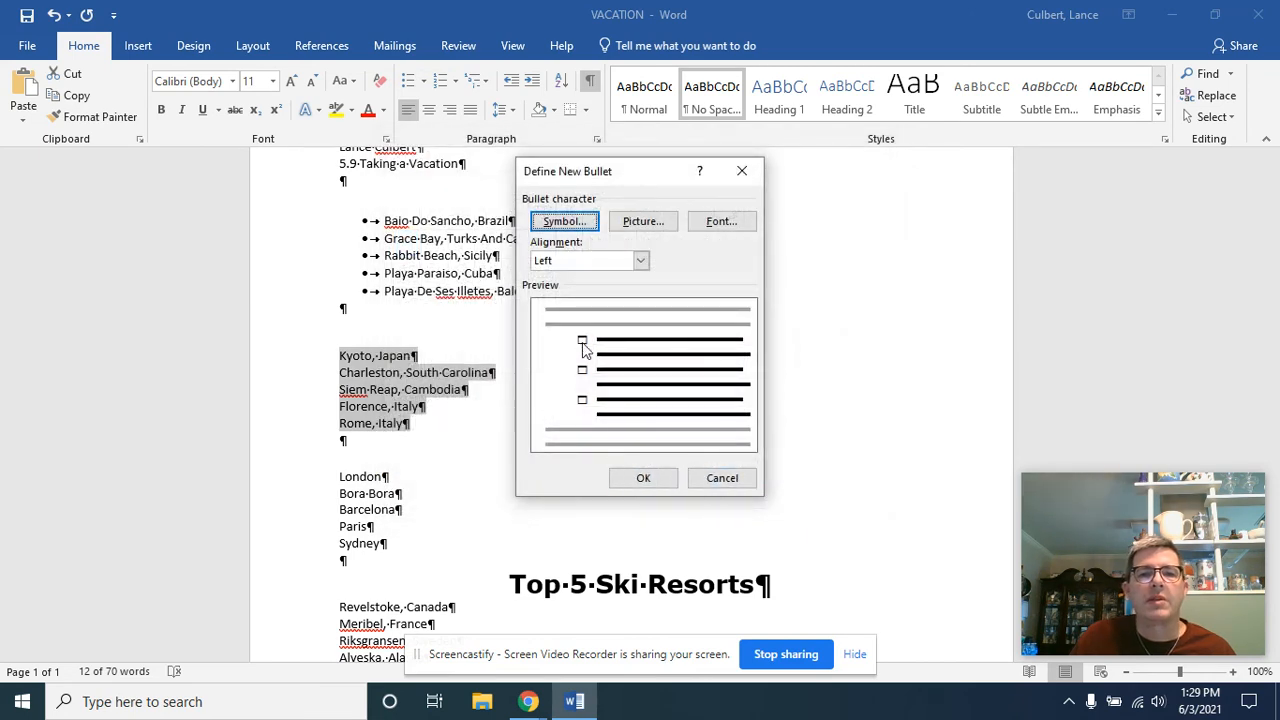
{"action": "left_click", "coordinate": [643, 477]}
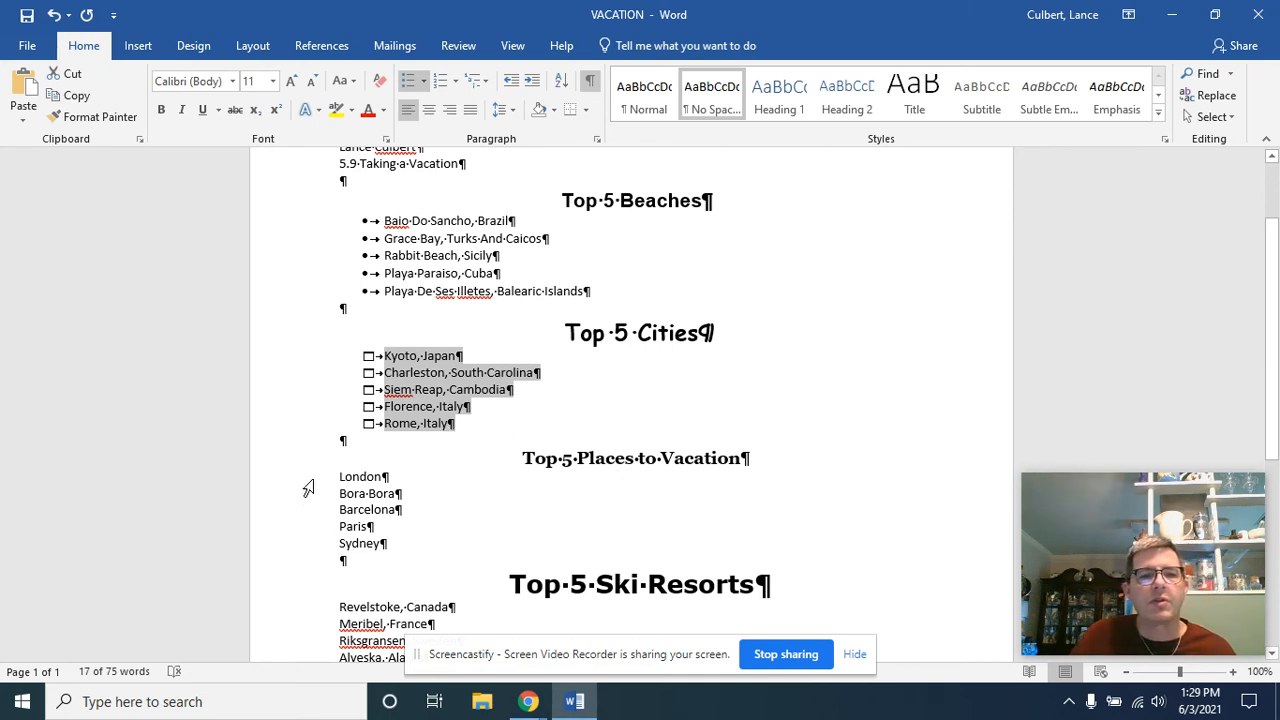
Number the entries under "Top 5 Places to Vacation" as 1., 2., 3. and those under "Top 5 Ski Resorts" as A., B., C
{"action": "left_click_drag", "start_coordinate": [308, 487], "coordinate": [325, 550]}
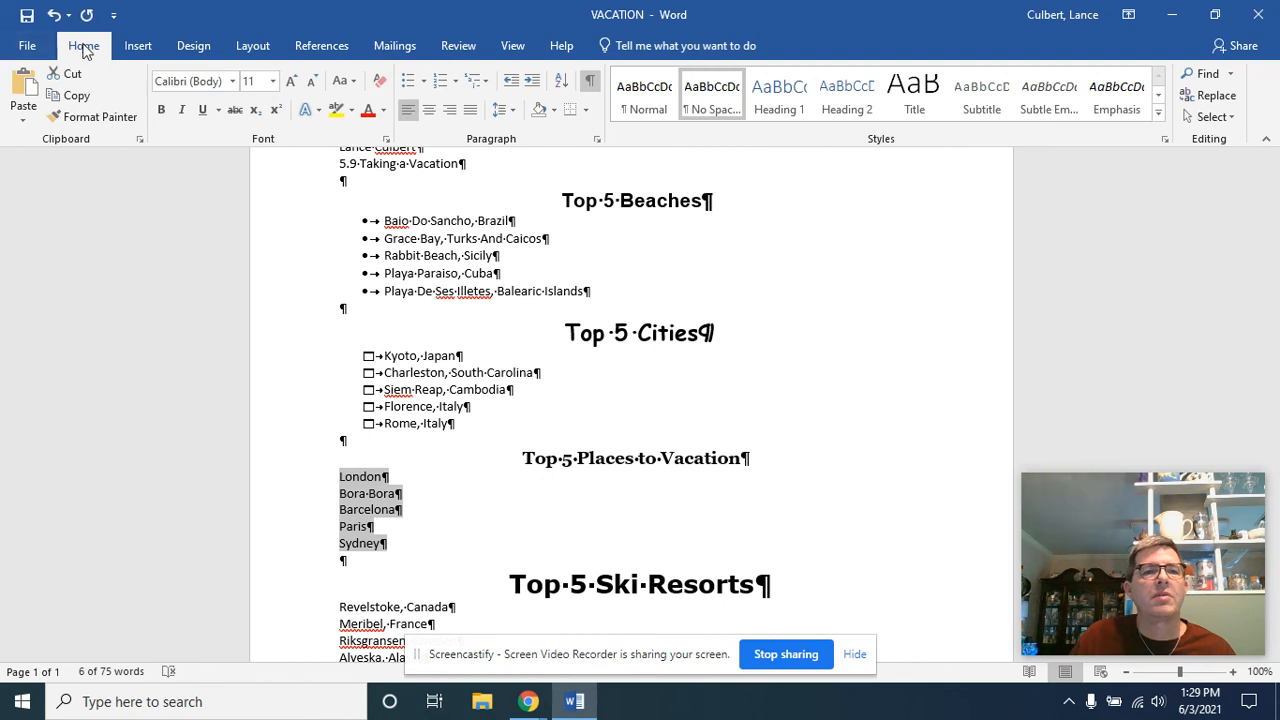
{"action": "left_click", "coordinate": [441, 87]}
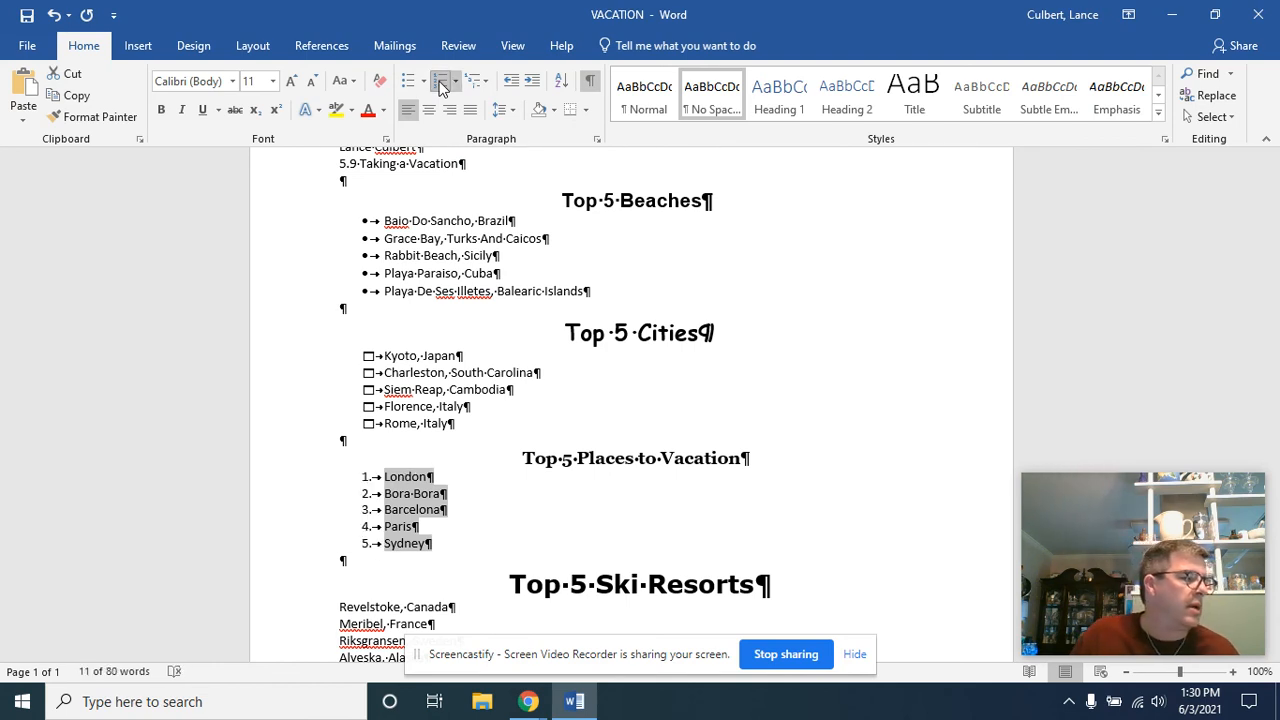
{"action": "scroll", "coordinate": [511, 403], "scroll_direction": "down", "scroll_amount": 3}
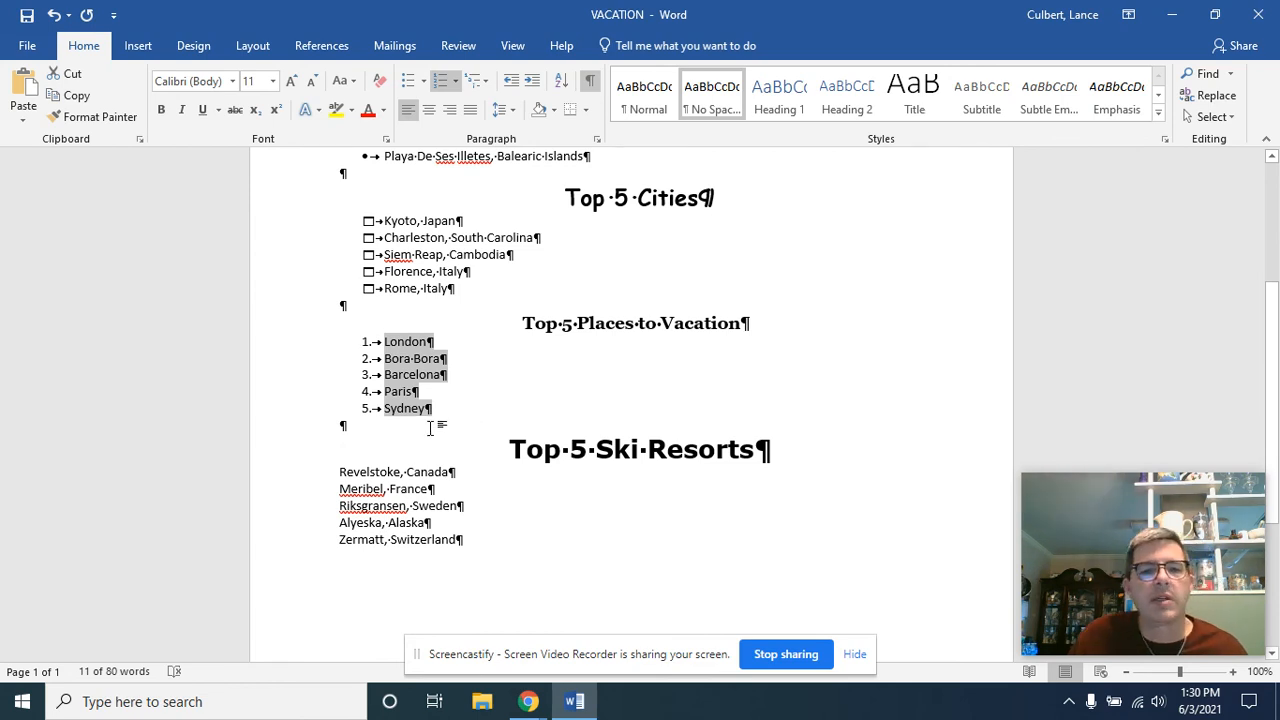
{"action": "left_click_drag", "start_coordinate": [312, 480], "coordinate": [314, 546]}
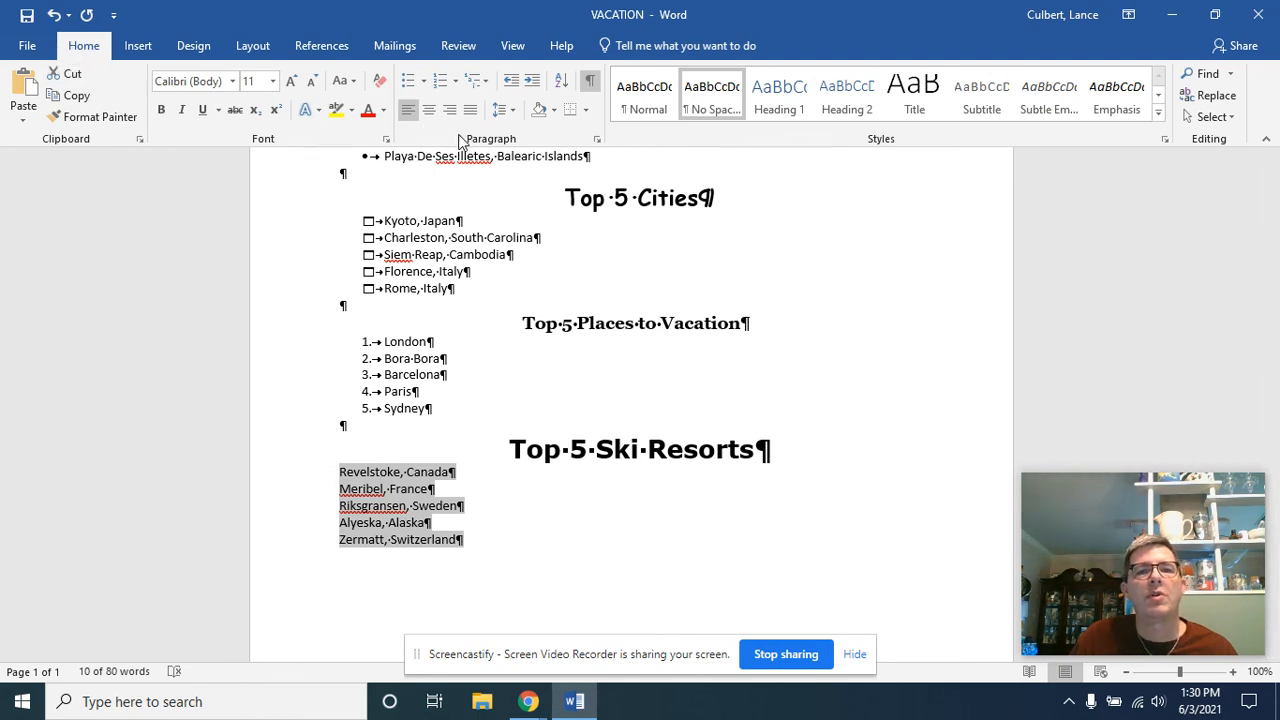
{"action": "left_click", "coordinate": [455, 84]}
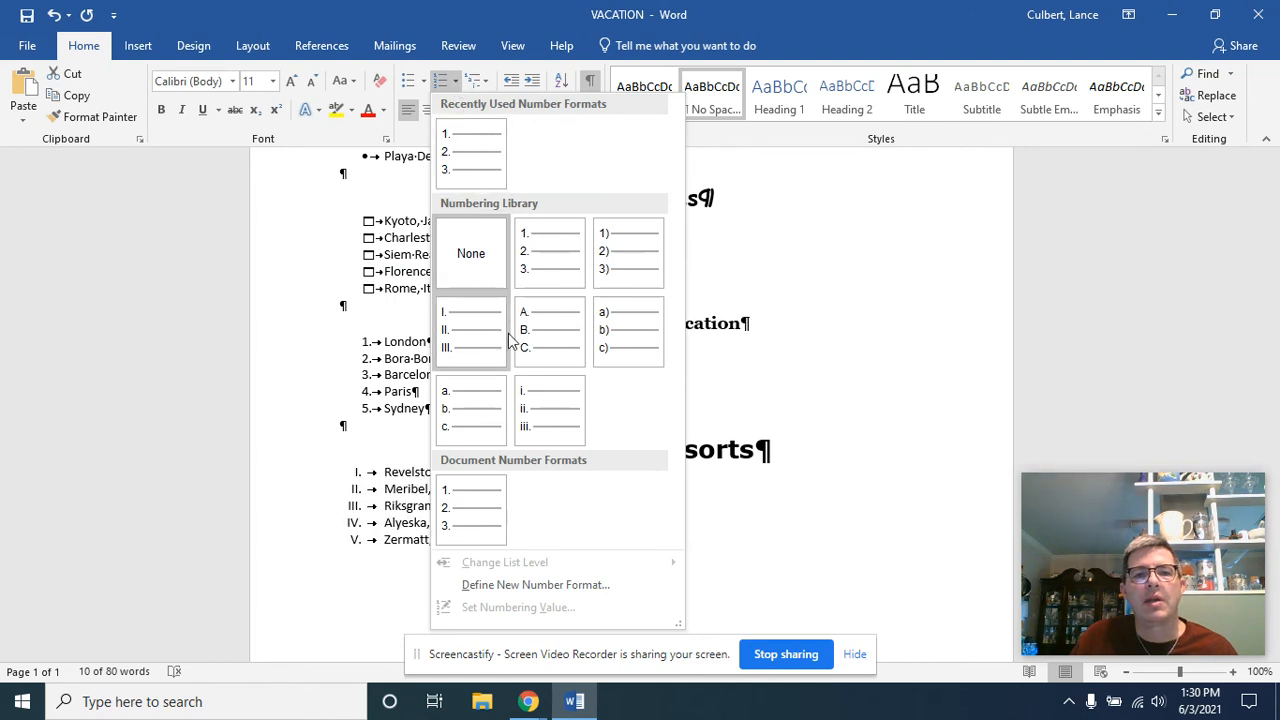
{"action": "left_click", "coordinate": [543, 343]}
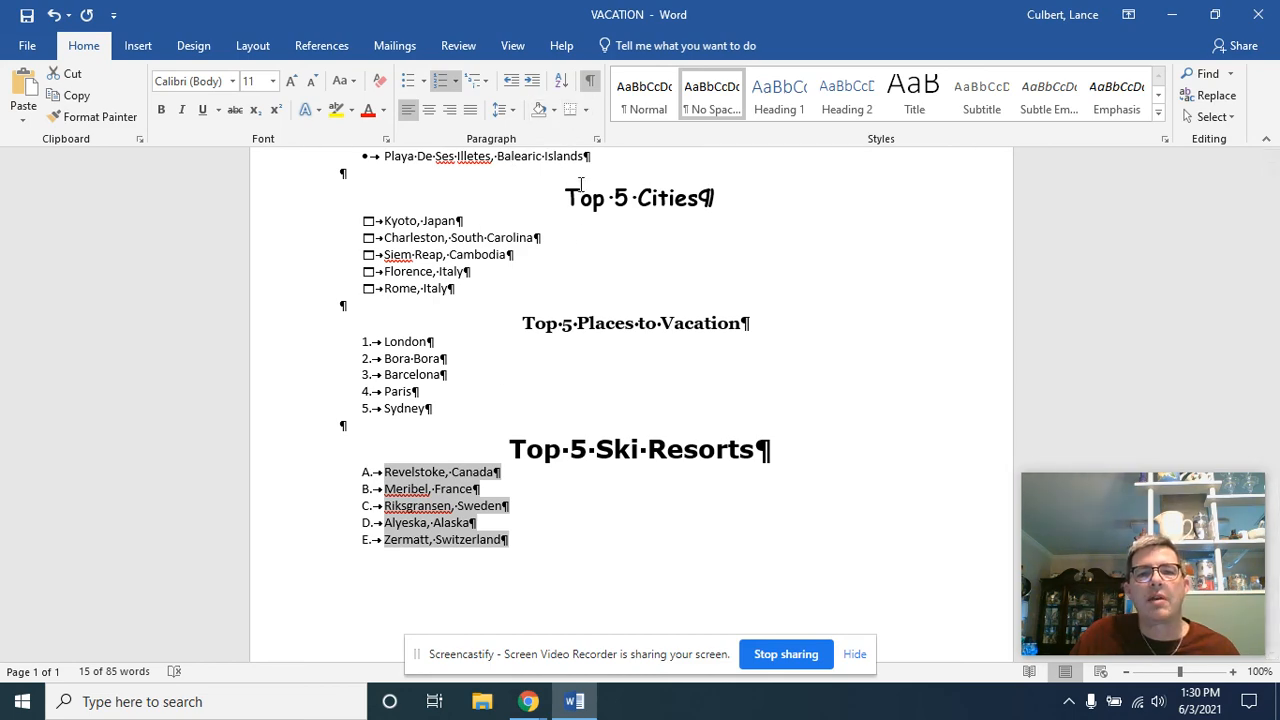
Hide the paragraph formatting marks and save the VACATION document
{"action": "scroll", "coordinate": [589, 397], "scroll_direction": "up", "scroll_amount": 3}
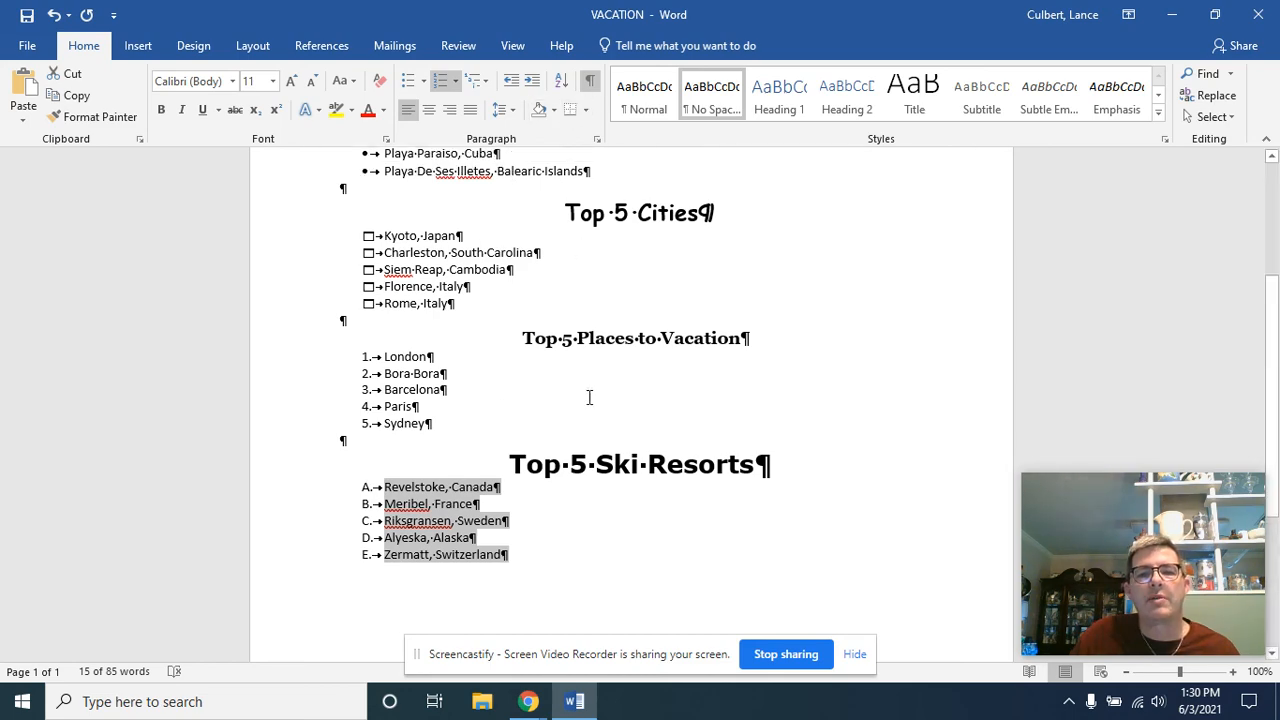
{"action": "left_click", "coordinate": [589, 84]}
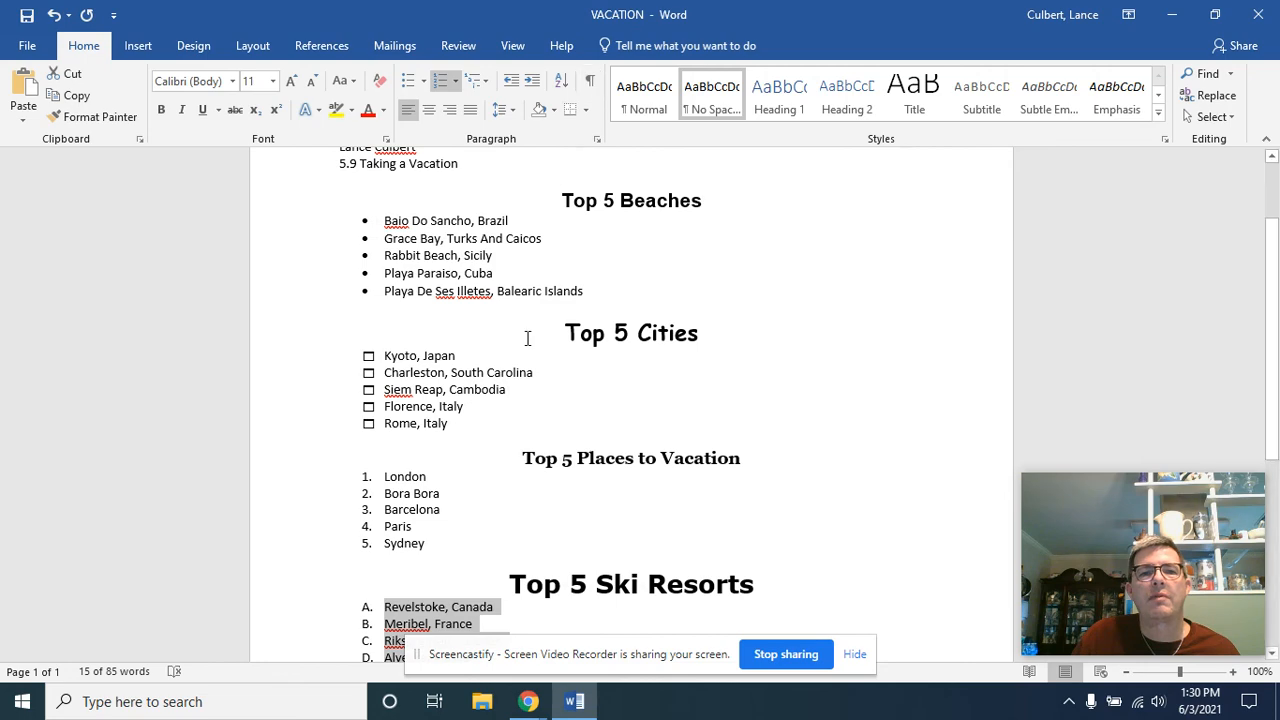
{"action": "scroll", "coordinate": [527, 338], "scroll_direction": "up", "scroll_amount": 2}
{"action": "scroll", "coordinate": [527, 338], "scroll_direction": "down", "scroll_amount": 6}
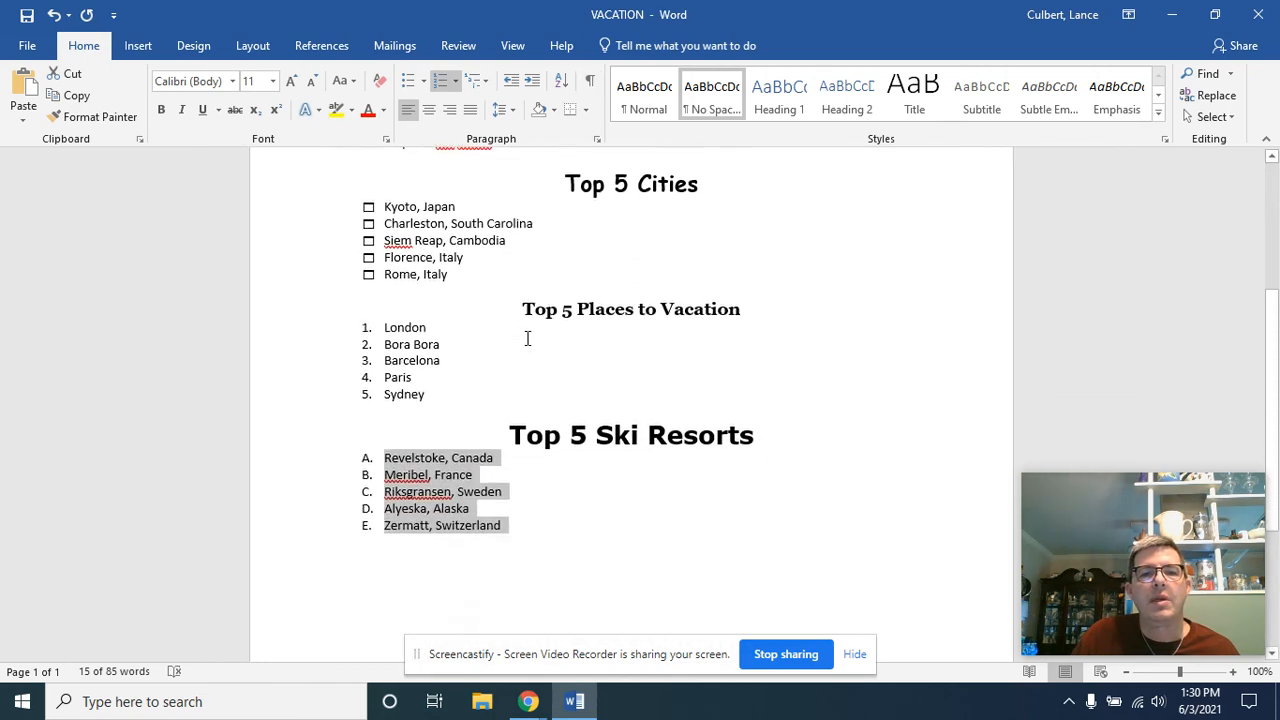
{"action": "left_click", "coordinate": [27, 16]}
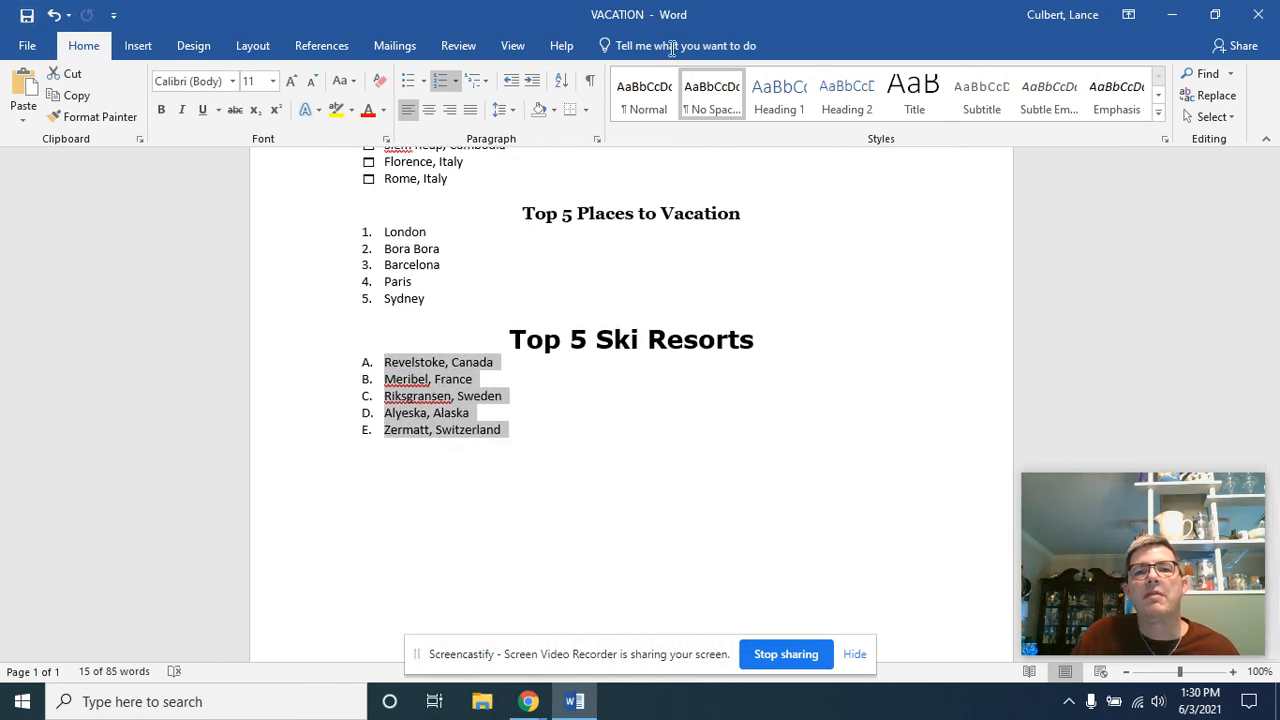